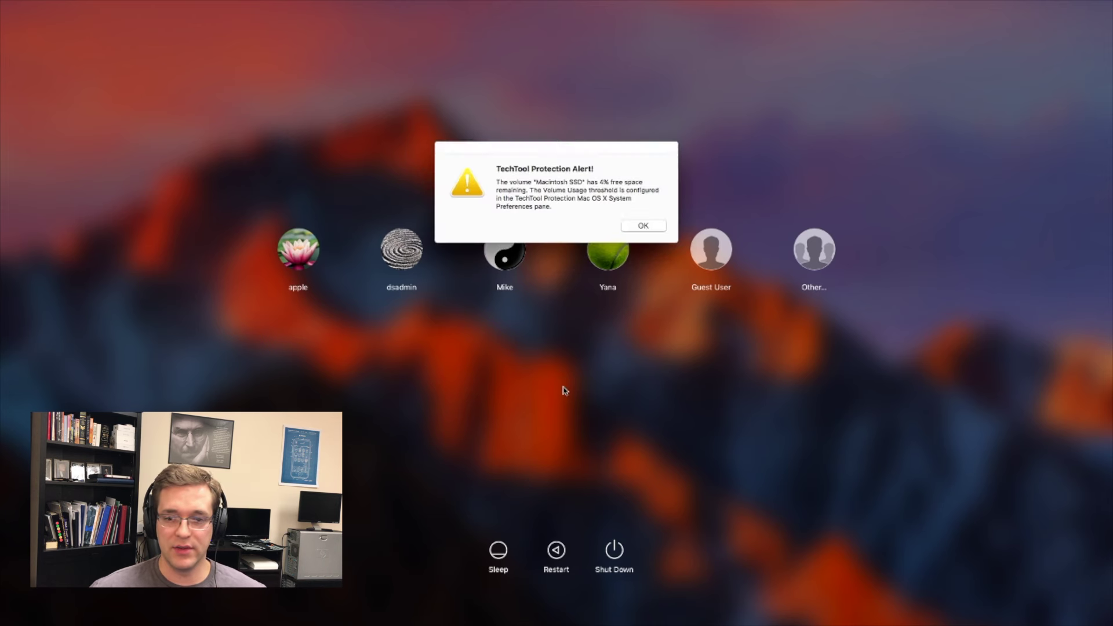
# Step: Dismiss the TechTool low-disk alert and restart the Mac into Recovery
pyautogui.click(647, 224)
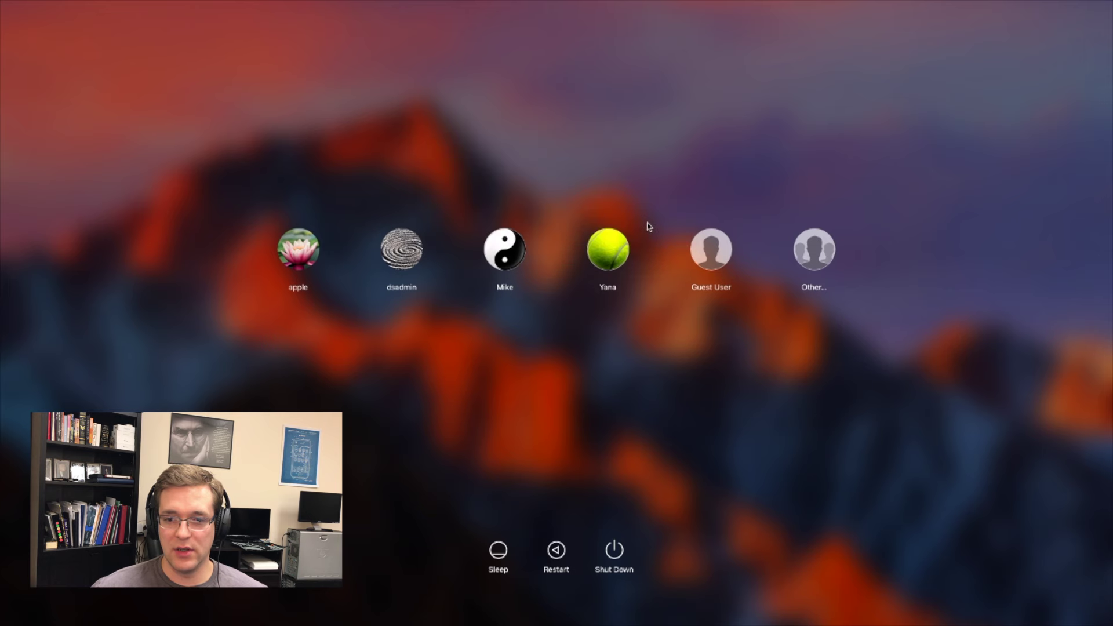
pyautogui.click(556, 551)
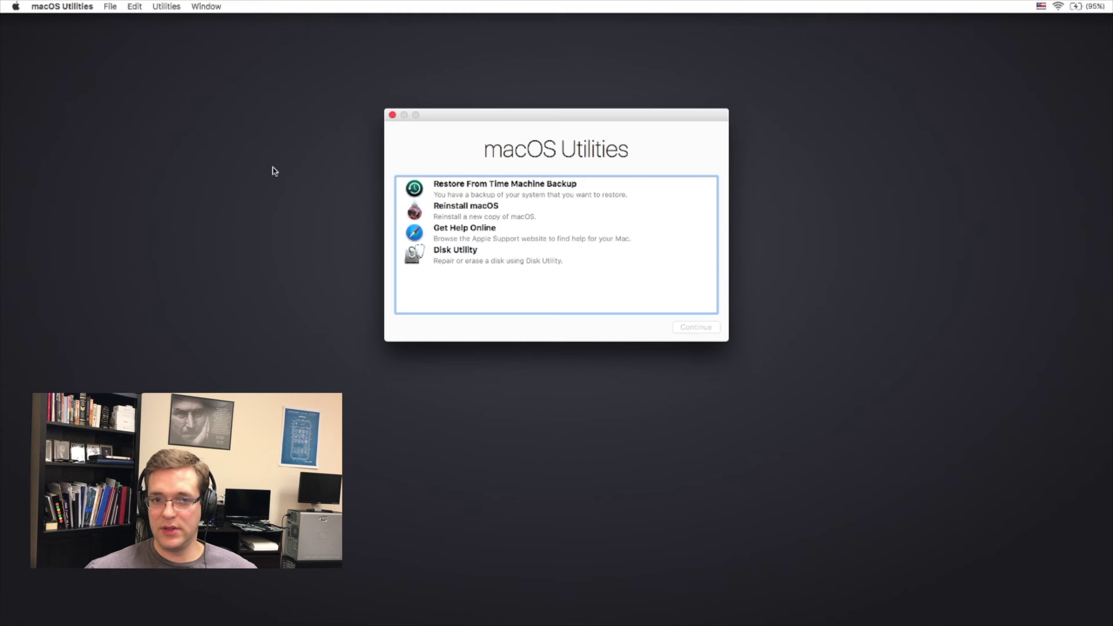
# Step: Launch Terminal from Utilities and run resetpassword to bring up the user list
pyautogui.click(171, 11)
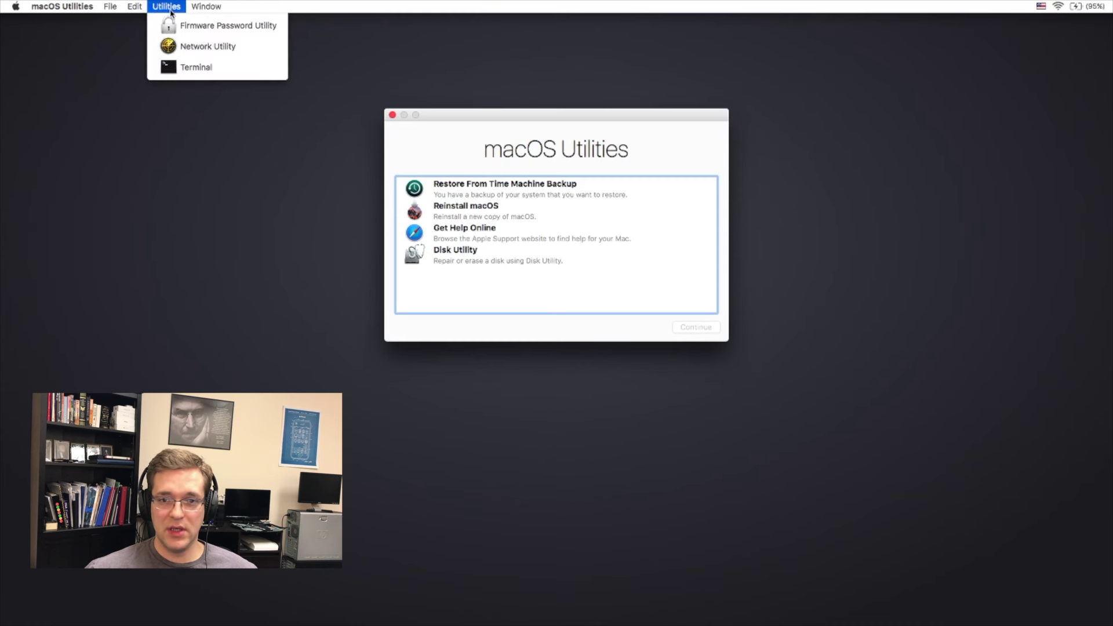
pyautogui.click(185, 70)
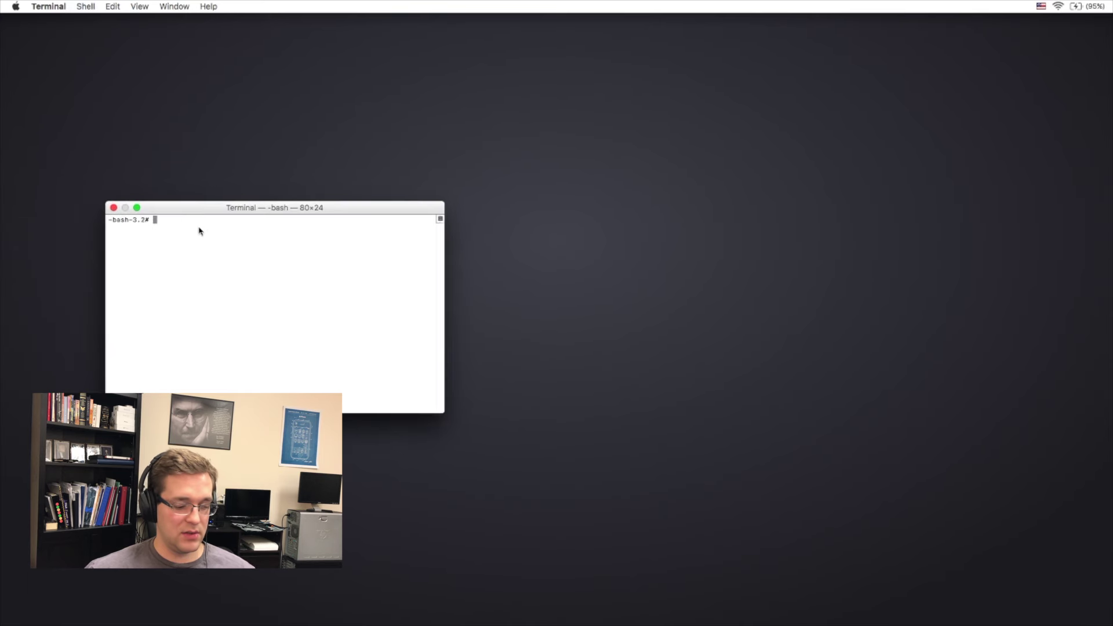
pyautogui.write('ro')
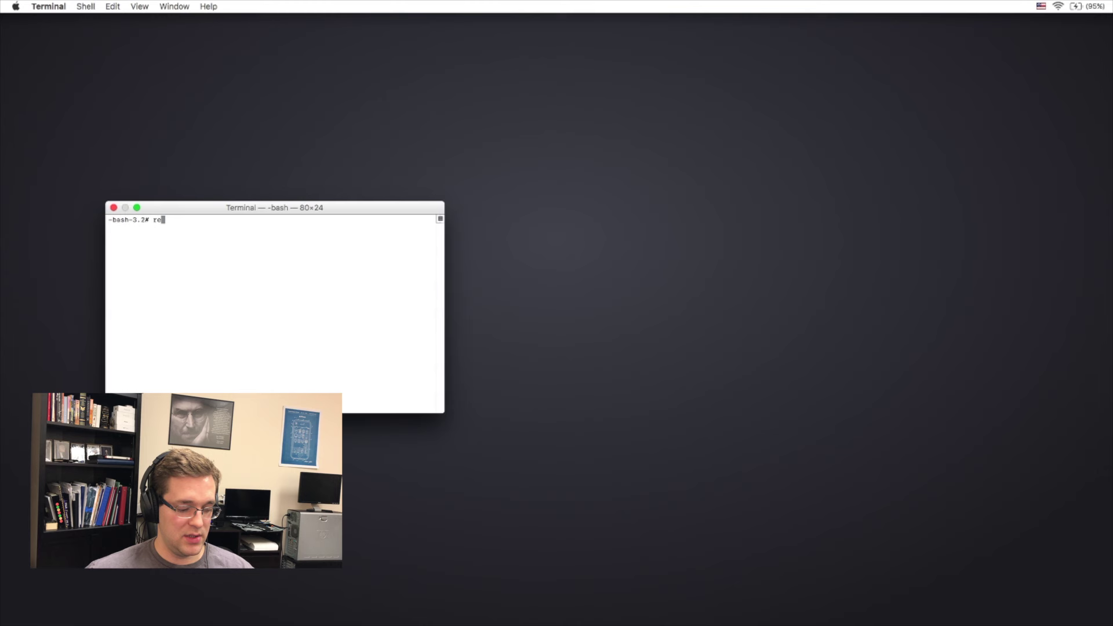
pyautogui.write('p')
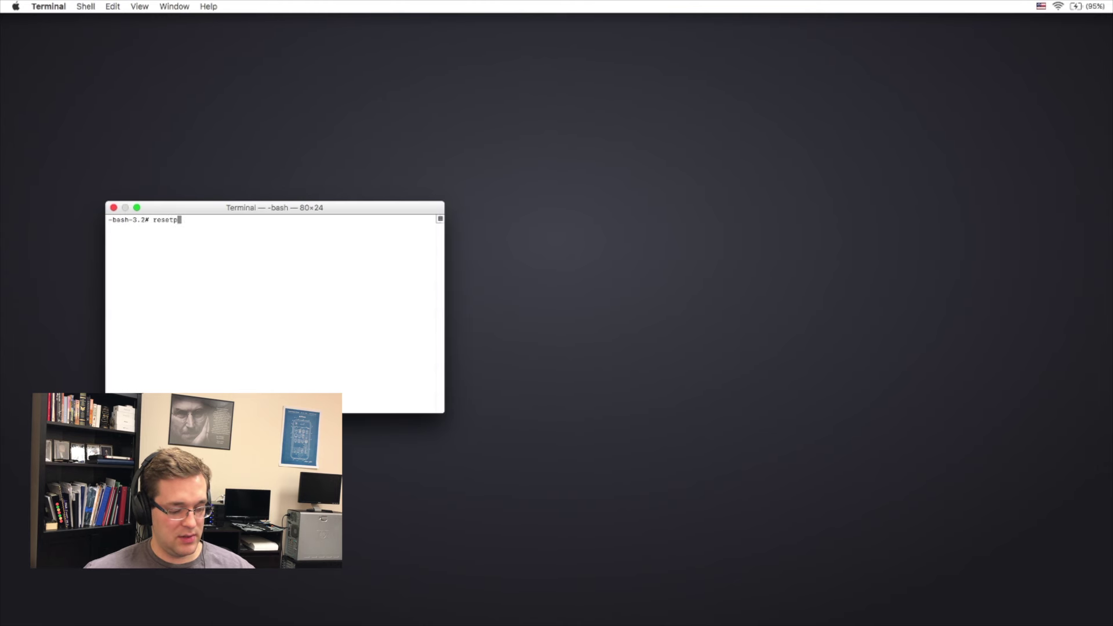
pyautogui.write('a')
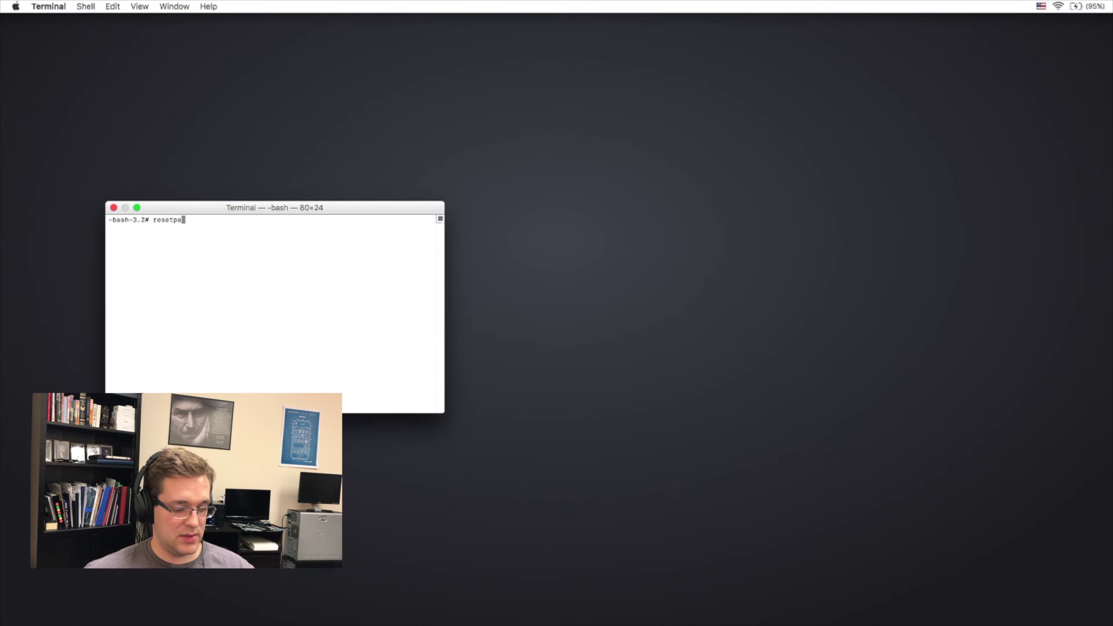
pyautogui.write('ssword')
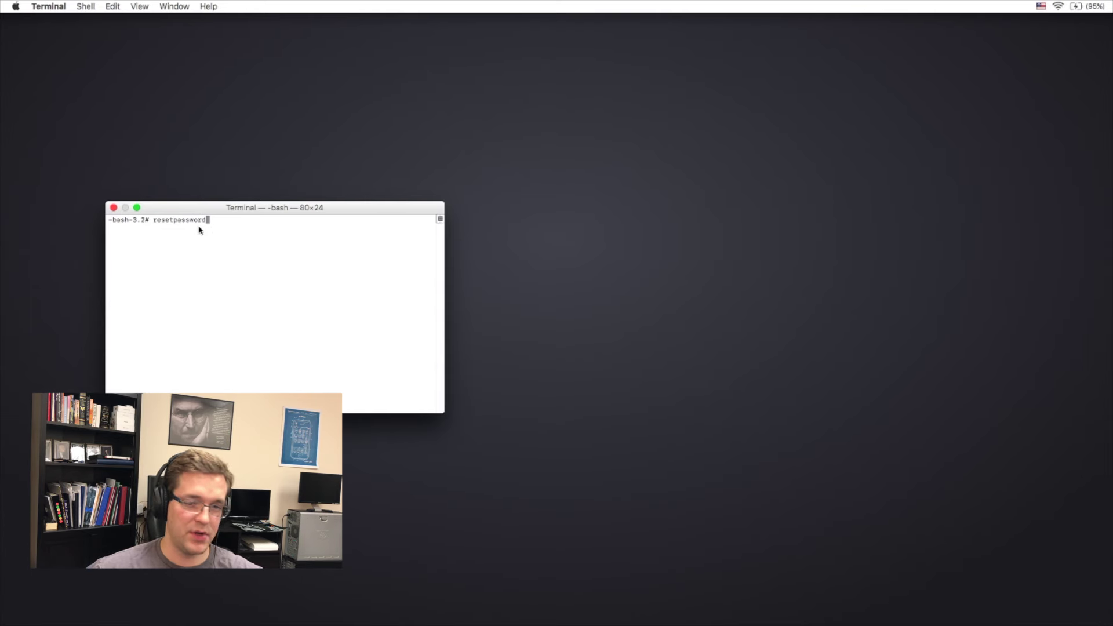
pyautogui.press('Return')
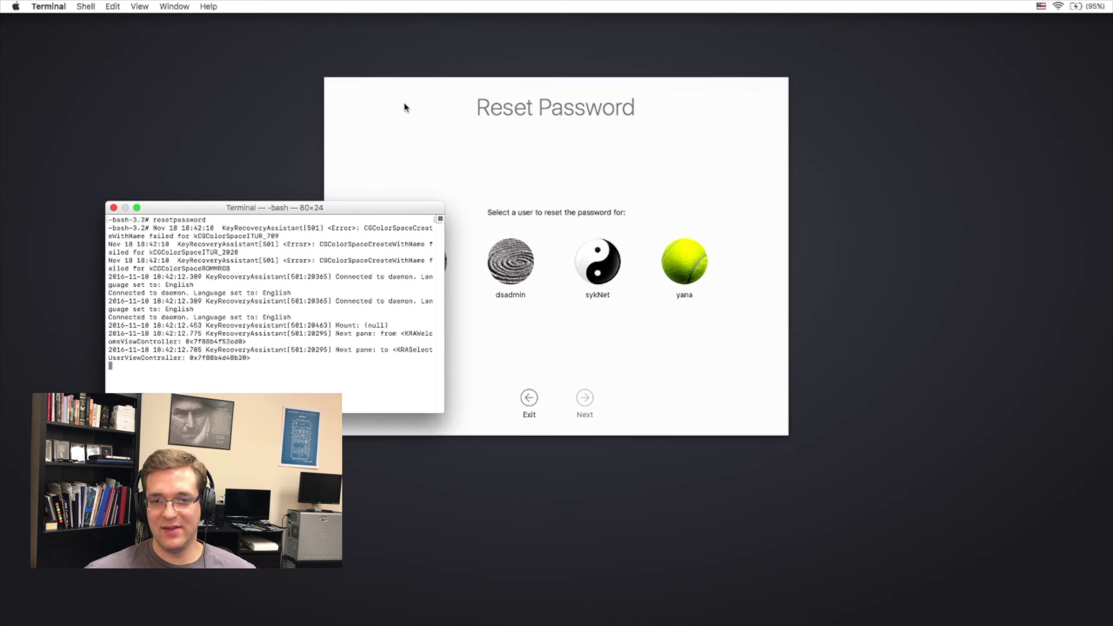
# Step: Reset dsadmin's password with a verified new password and hint, then return to Terminal
pyautogui.click(408, 94)
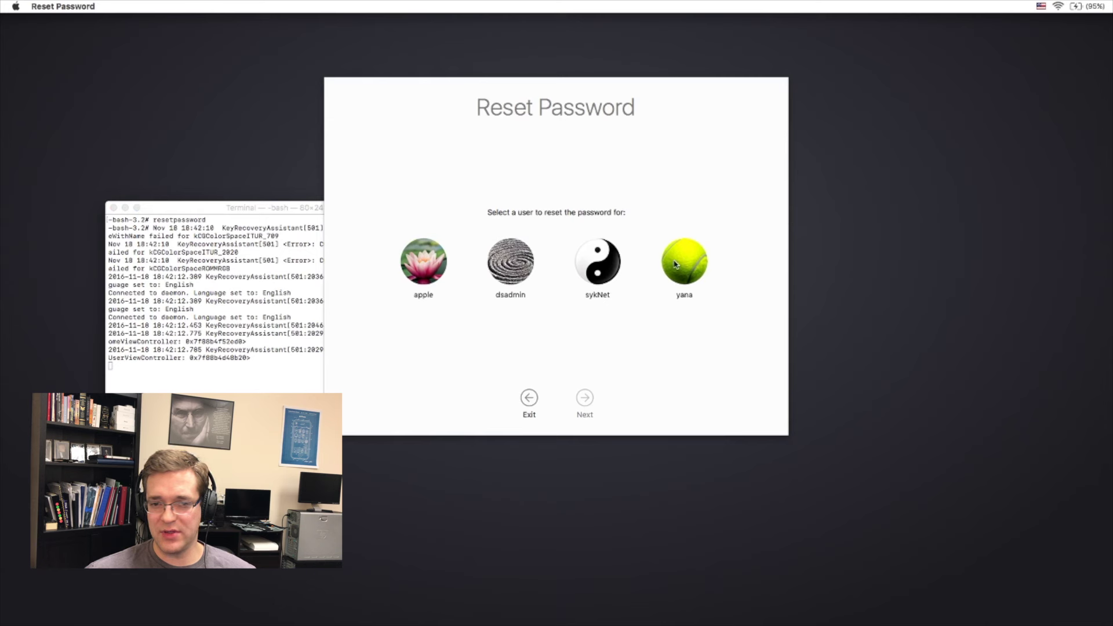
pyautogui.click(515, 263)
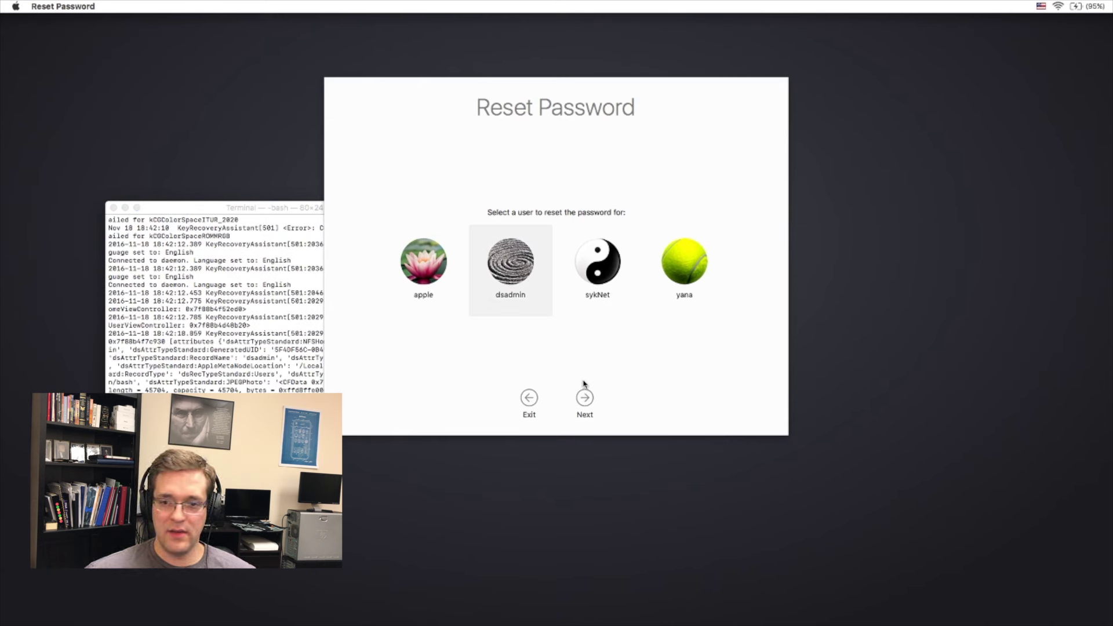
pyautogui.click(586, 403)
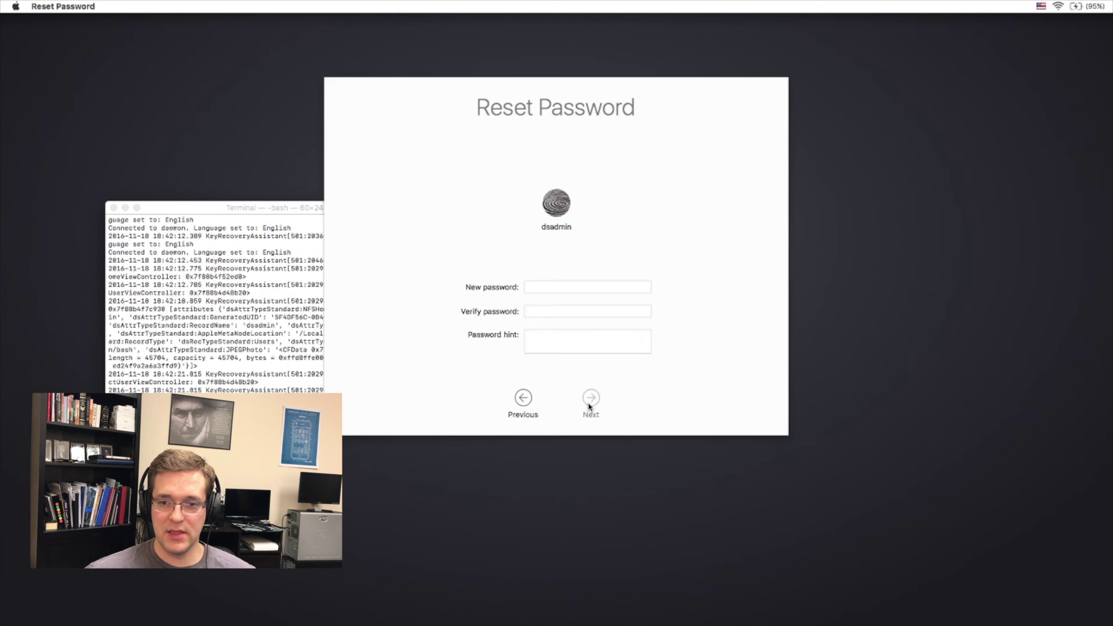
pyautogui.click(562, 285)
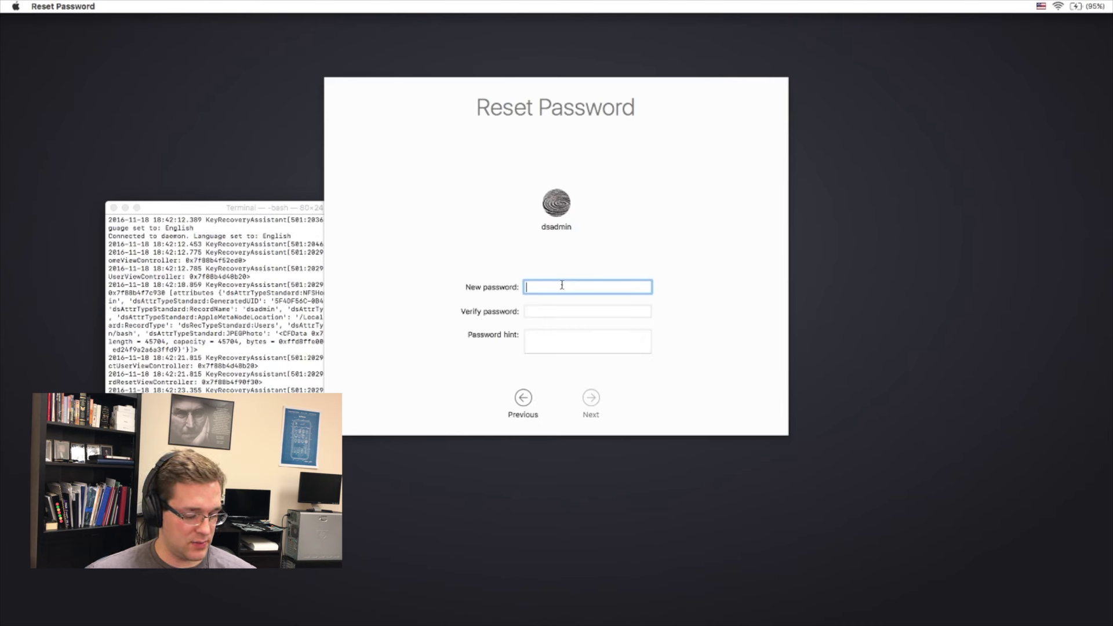
pyautogui.write('••••')
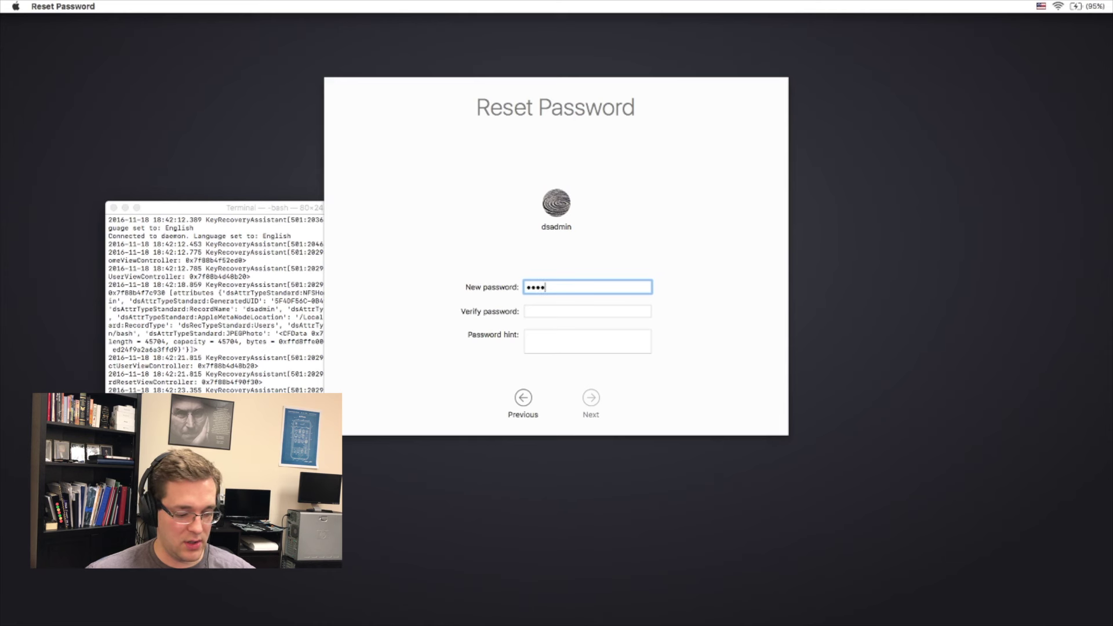
pyautogui.write('•')
pyautogui.click(573, 311)
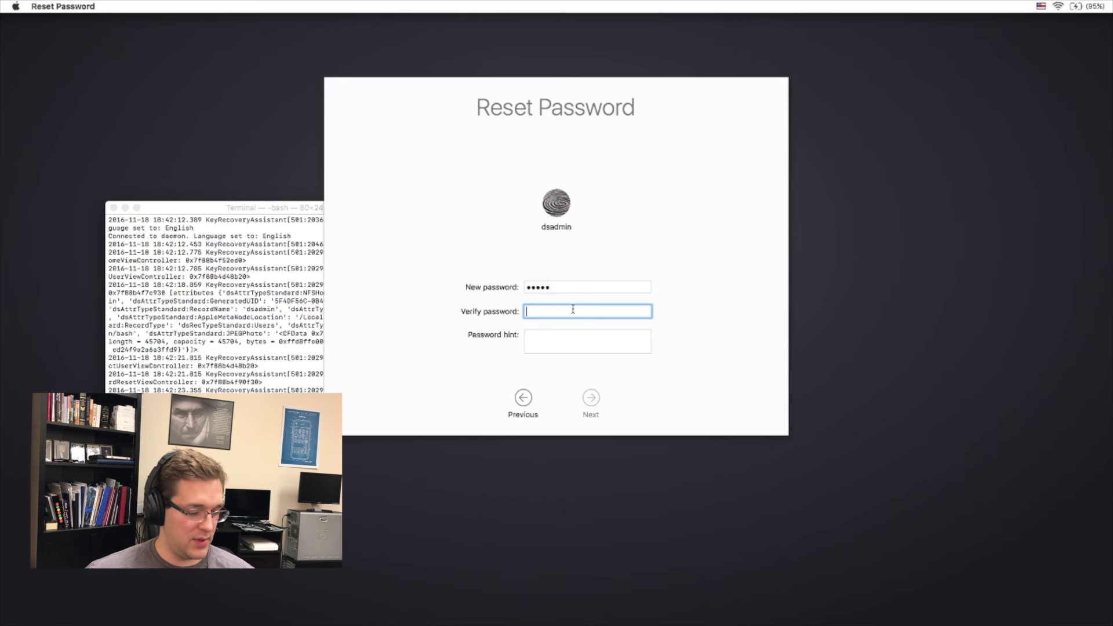
pyautogui.write('••••')
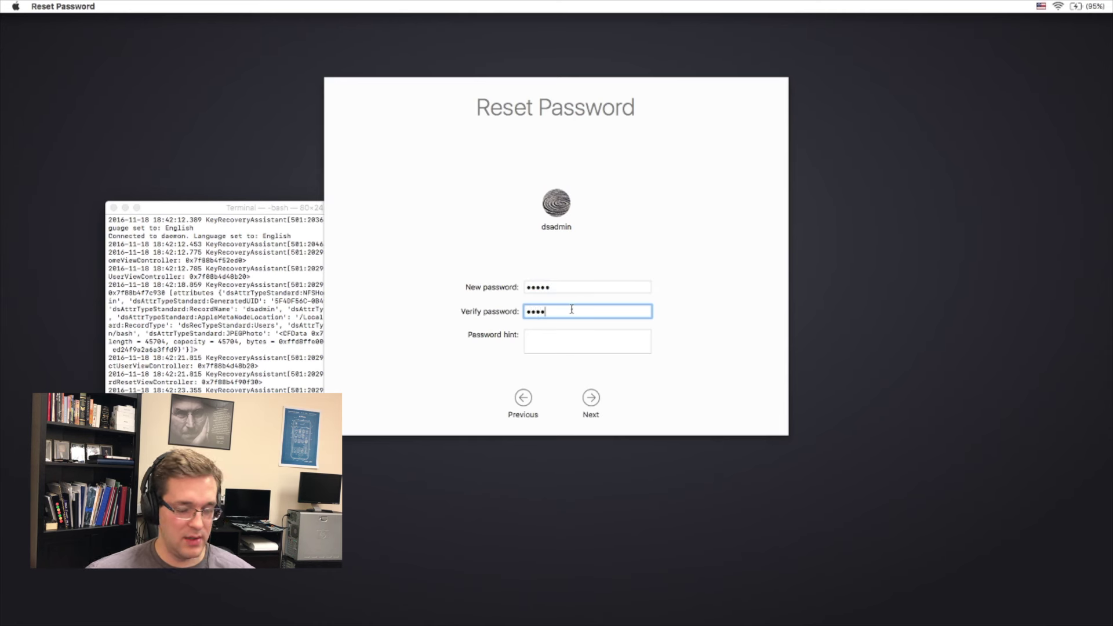
pyautogui.write('•')
pyautogui.click(573, 342)
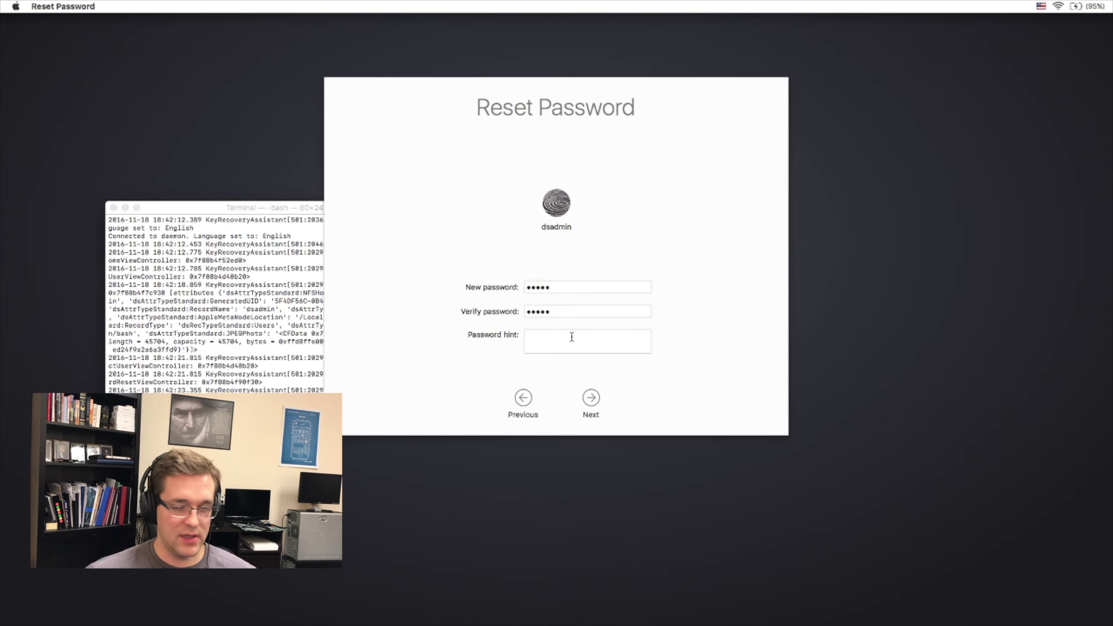
pyautogui.write('a')
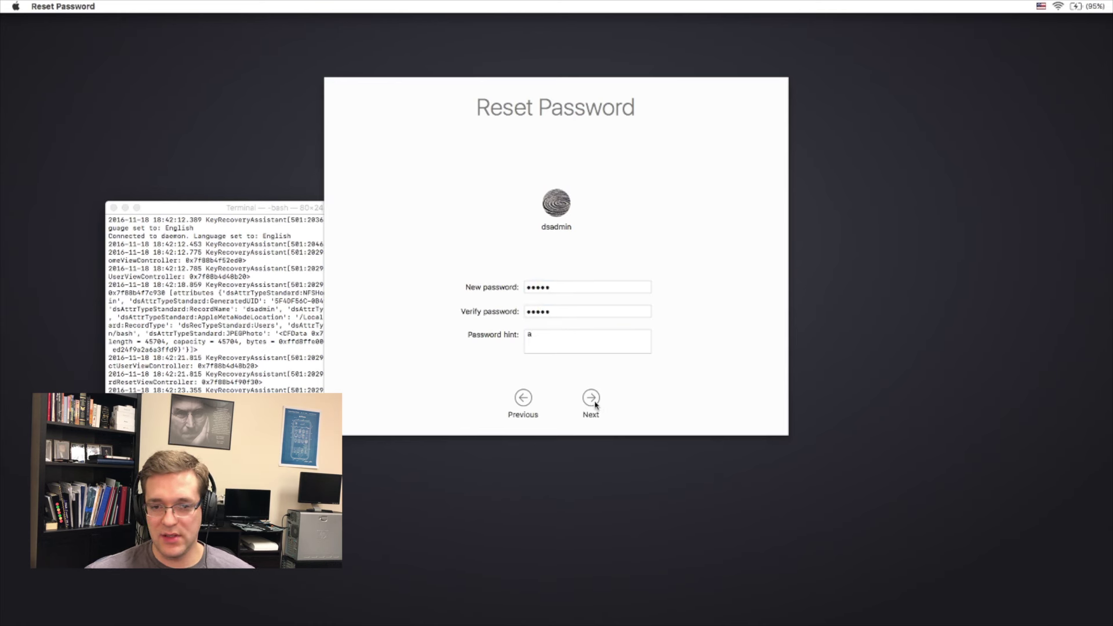
pyautogui.click(591, 398)
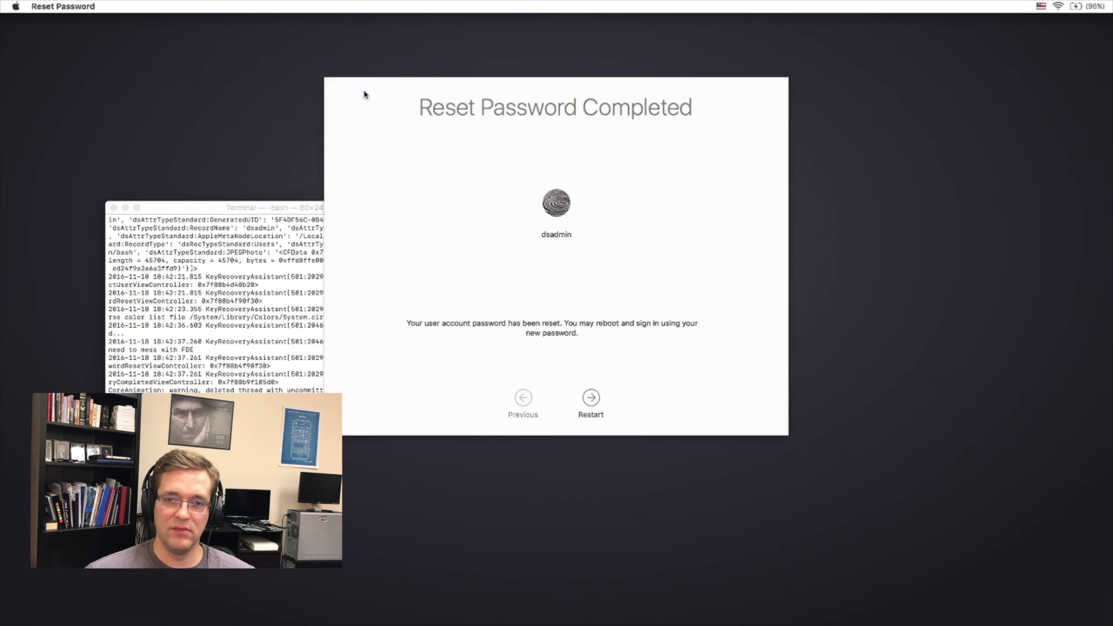
pyautogui.press('super+Tab')
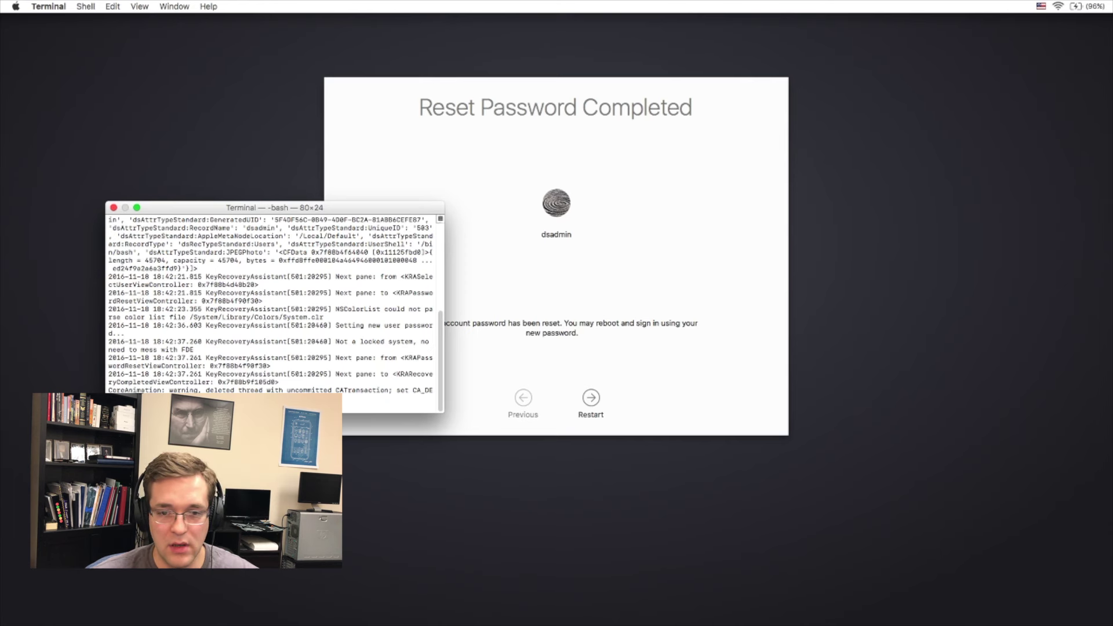
pyautogui.press('super+q')
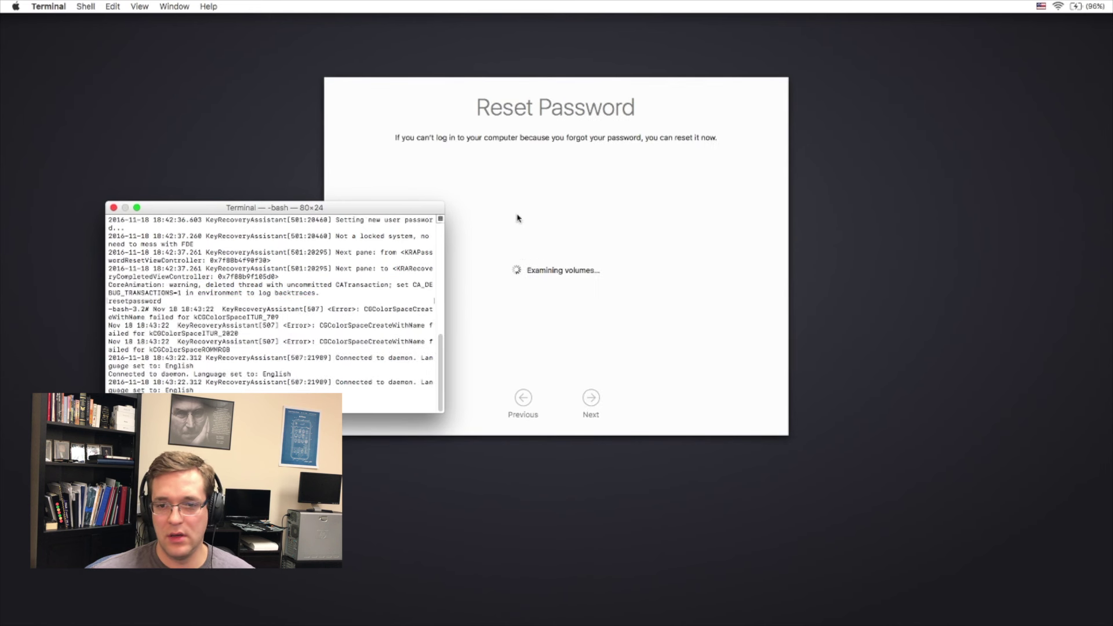
pyautogui.click(475, 93)
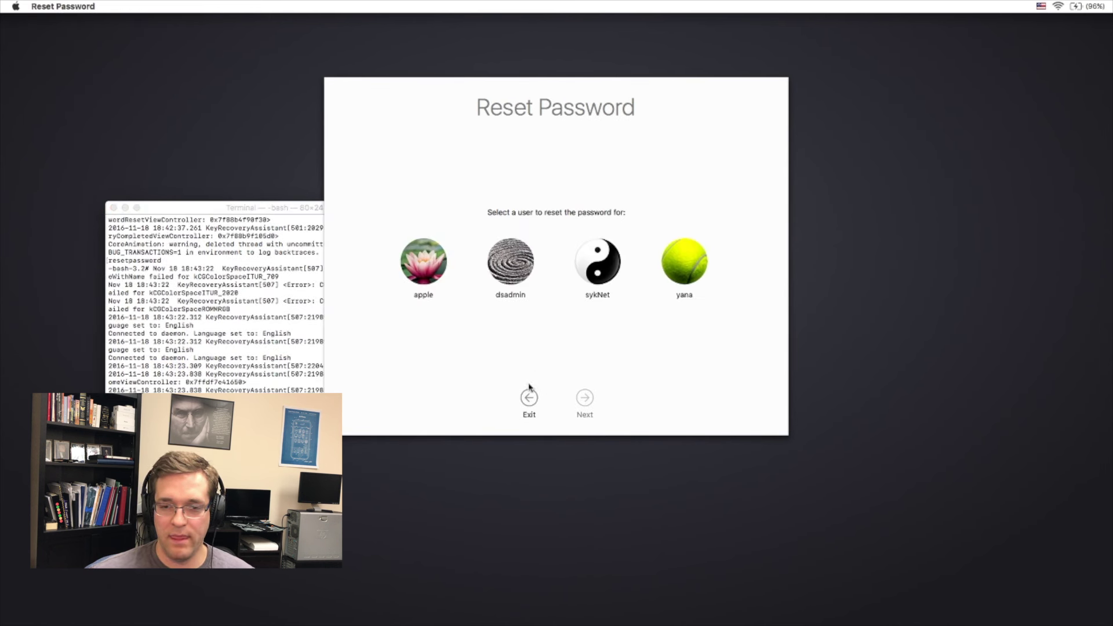
pyautogui.click(418, 273)
pyautogui.click(585, 403)
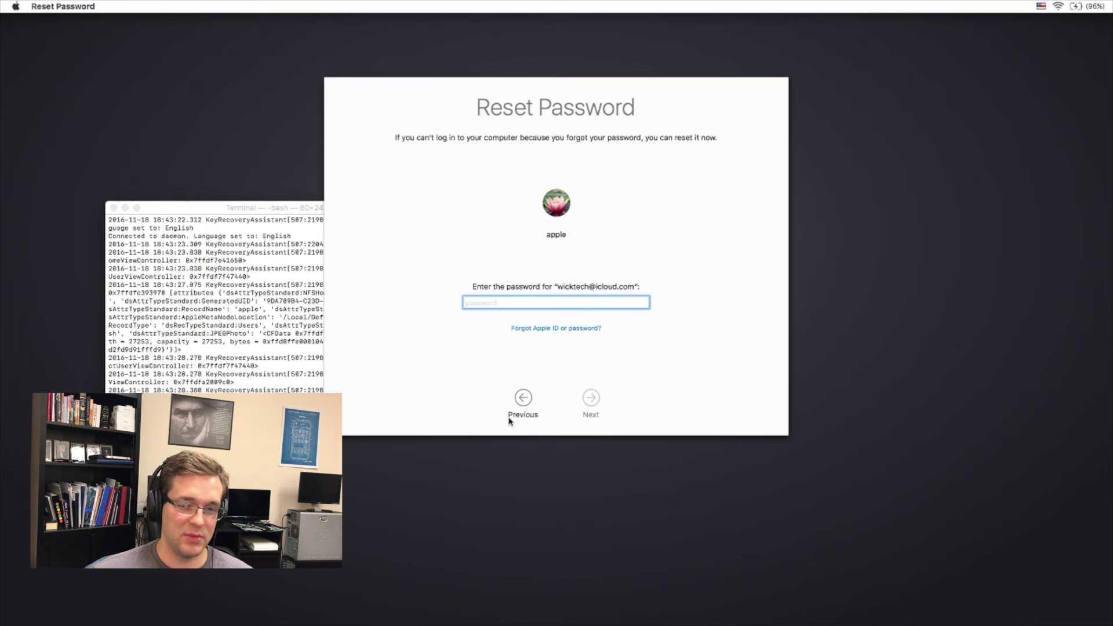
pyautogui.click(524, 398)
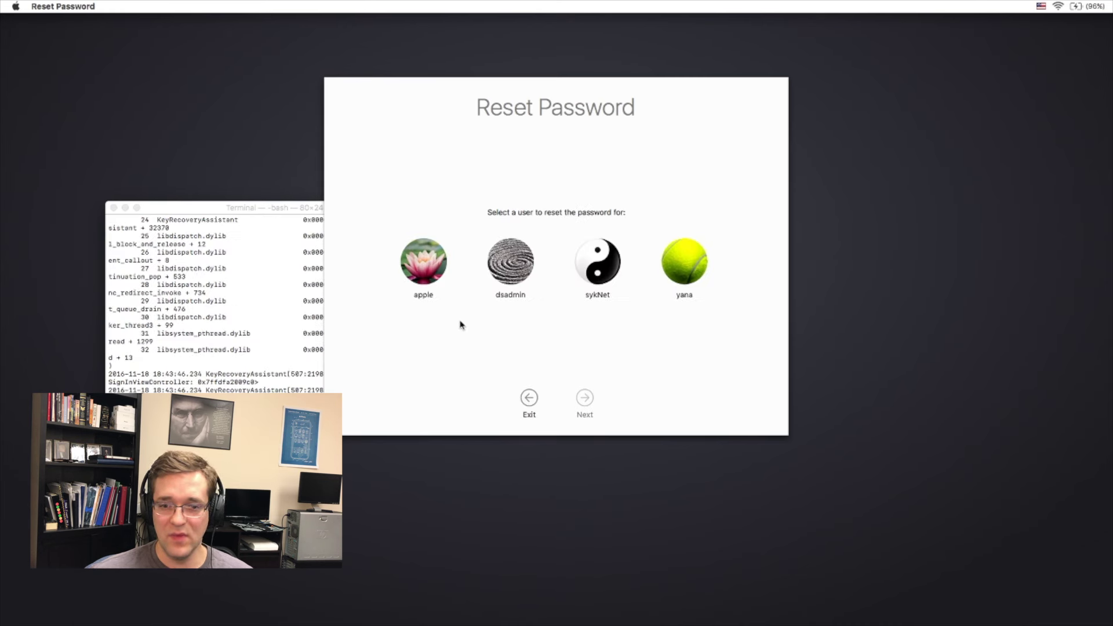
# Step: Reset yana's password with a verified new password and complete the reset
pyautogui.click(684, 272)
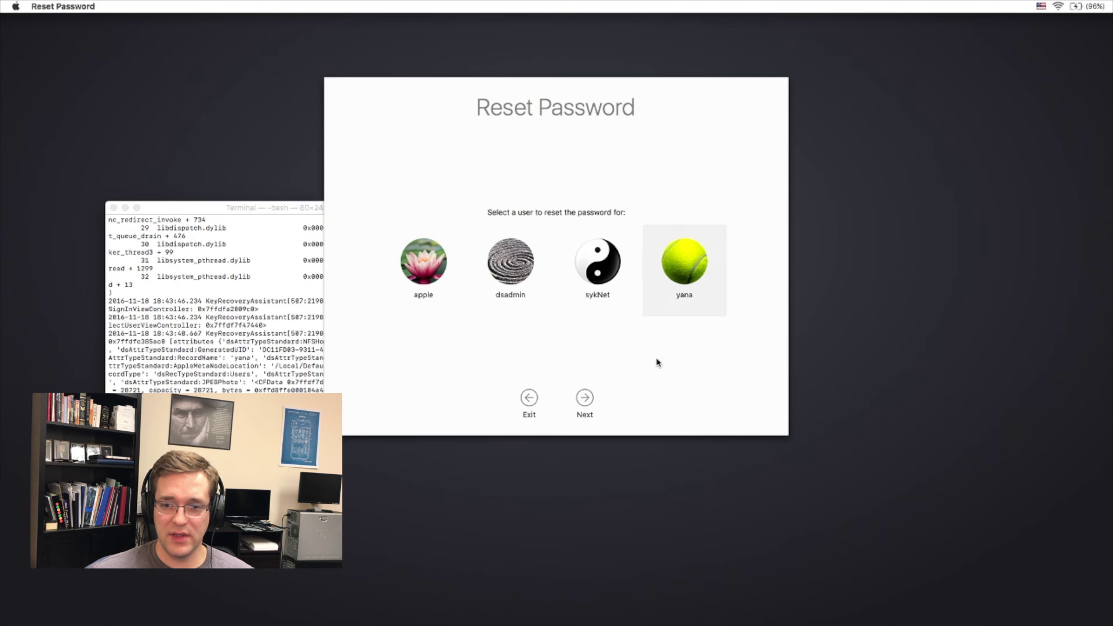
pyautogui.click(586, 400)
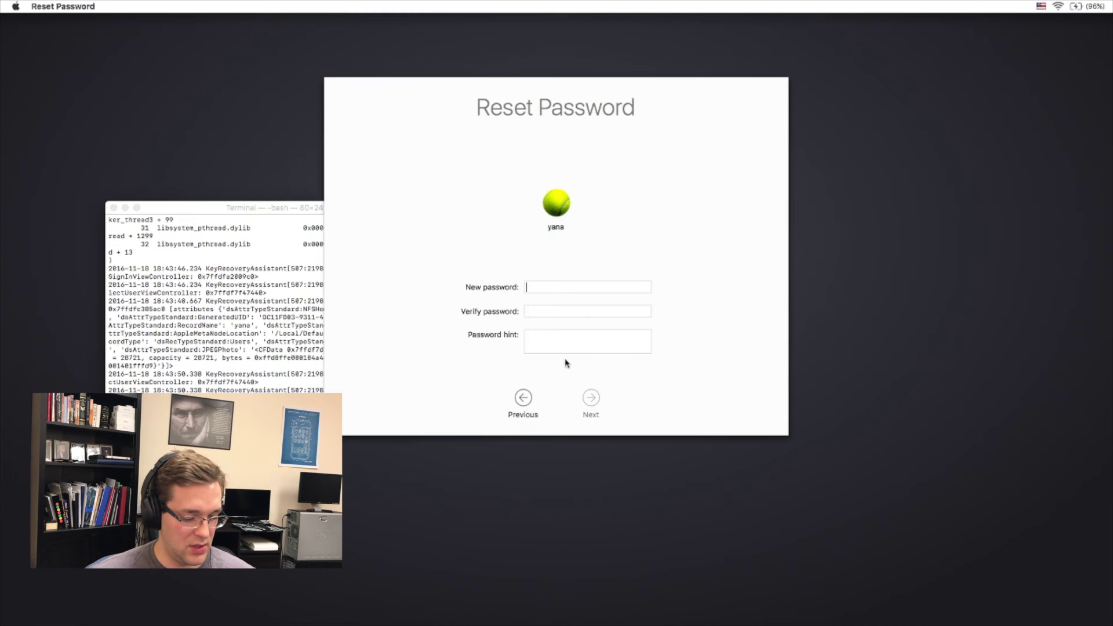
pyautogui.write('aa')
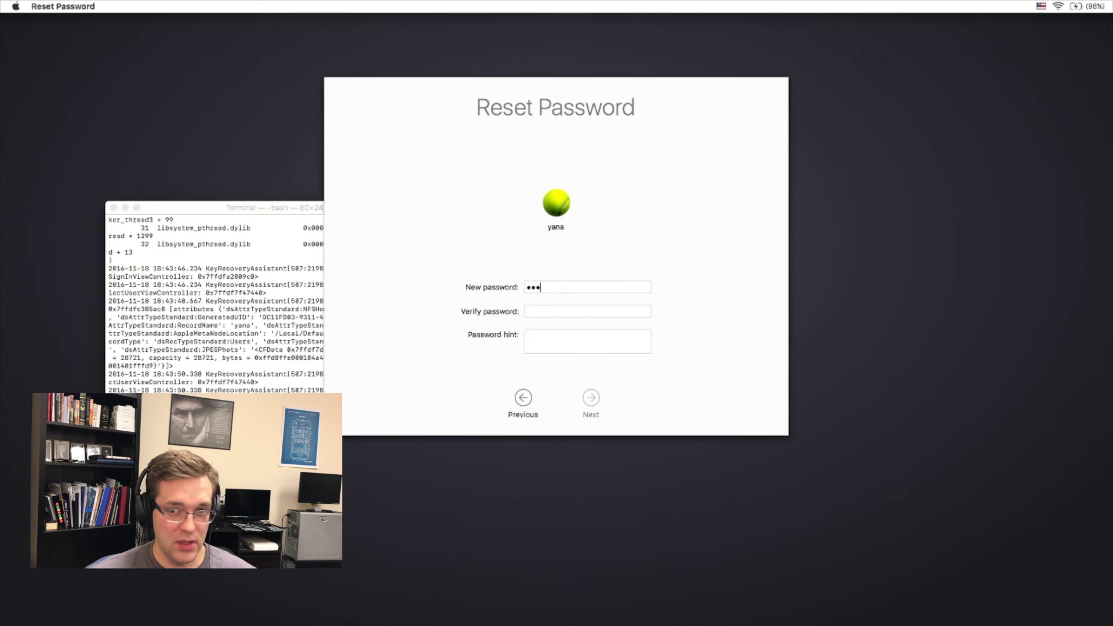
pyautogui.write('a')
pyautogui.click(602, 312)
pyautogui.write('a')
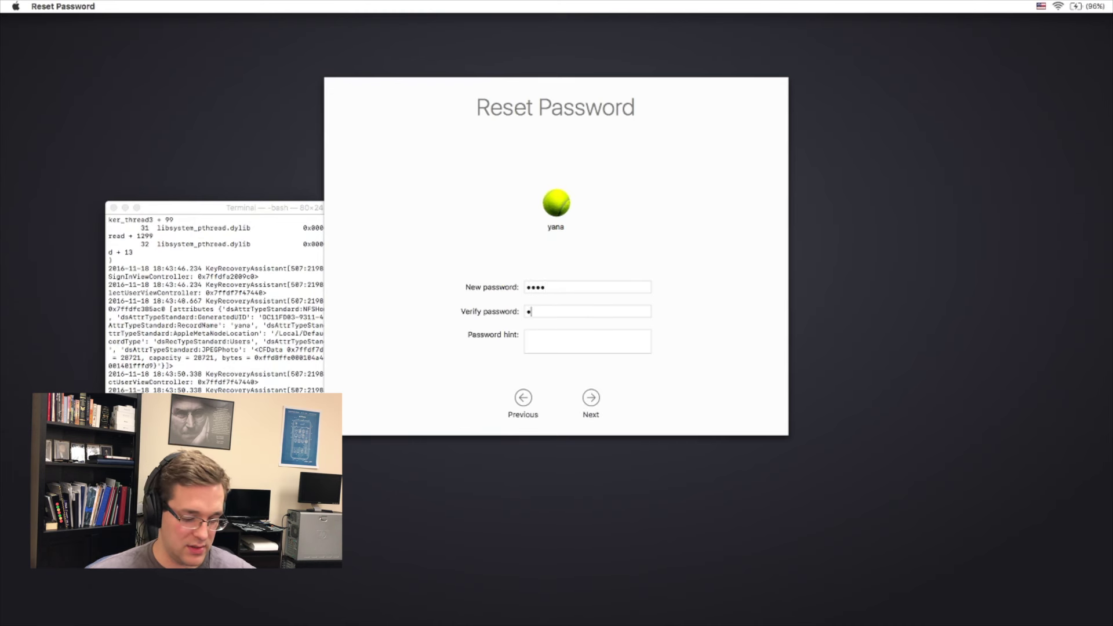
pyautogui.write('aaa')
pyautogui.click(614, 338)
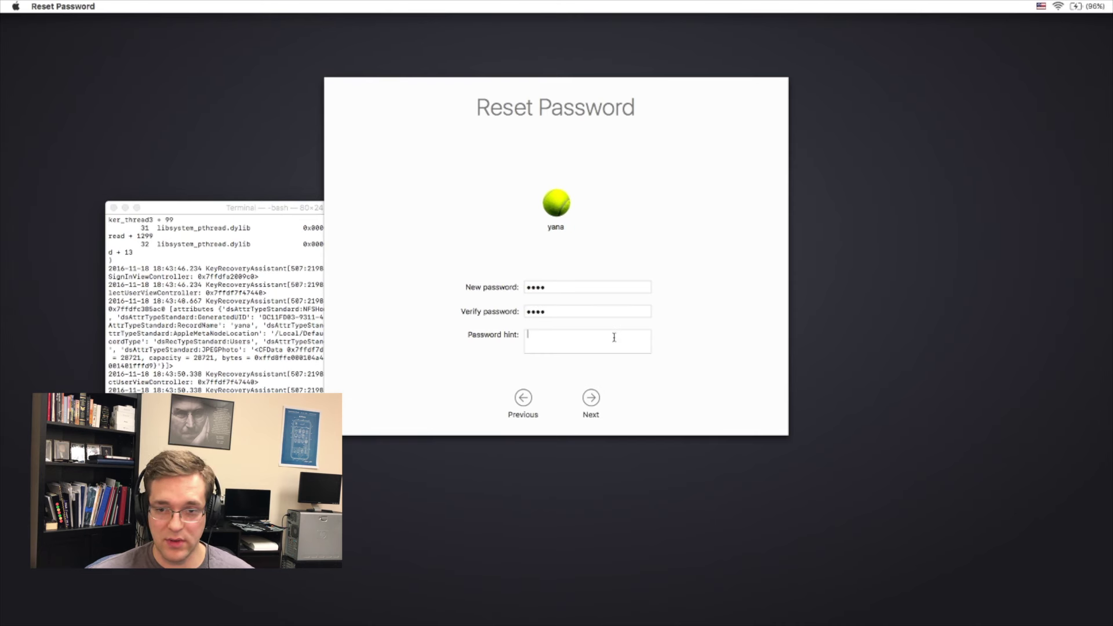
pyautogui.write('t')
pyautogui.click(588, 400)
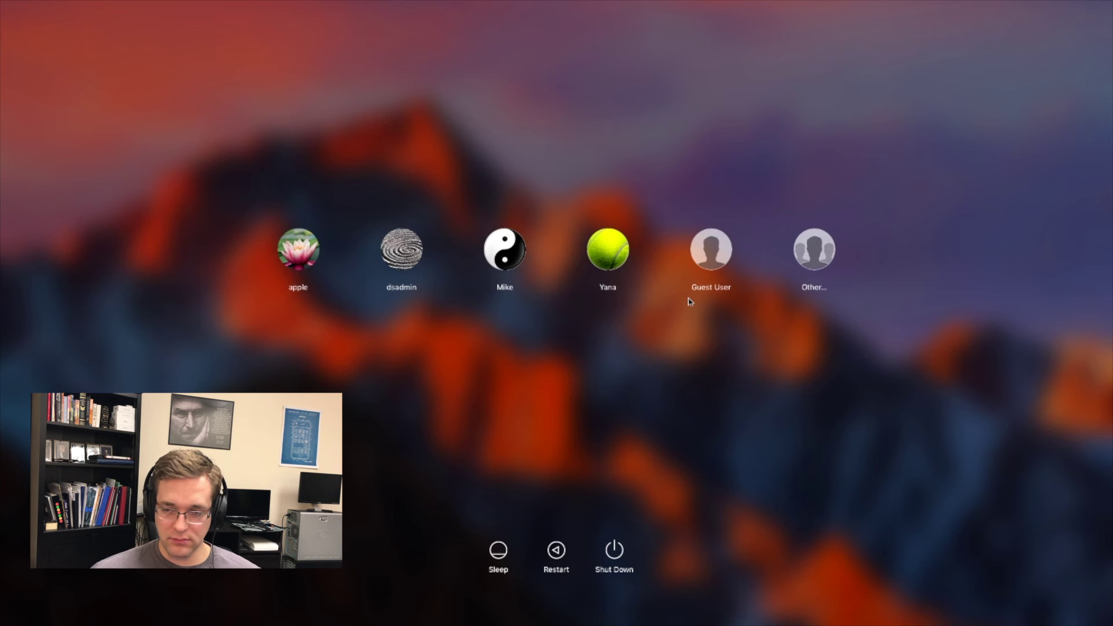
# Step: Log in as Yana with the new password, continuing past and cancelling the keychain prompts
pyautogui.click(612, 258)
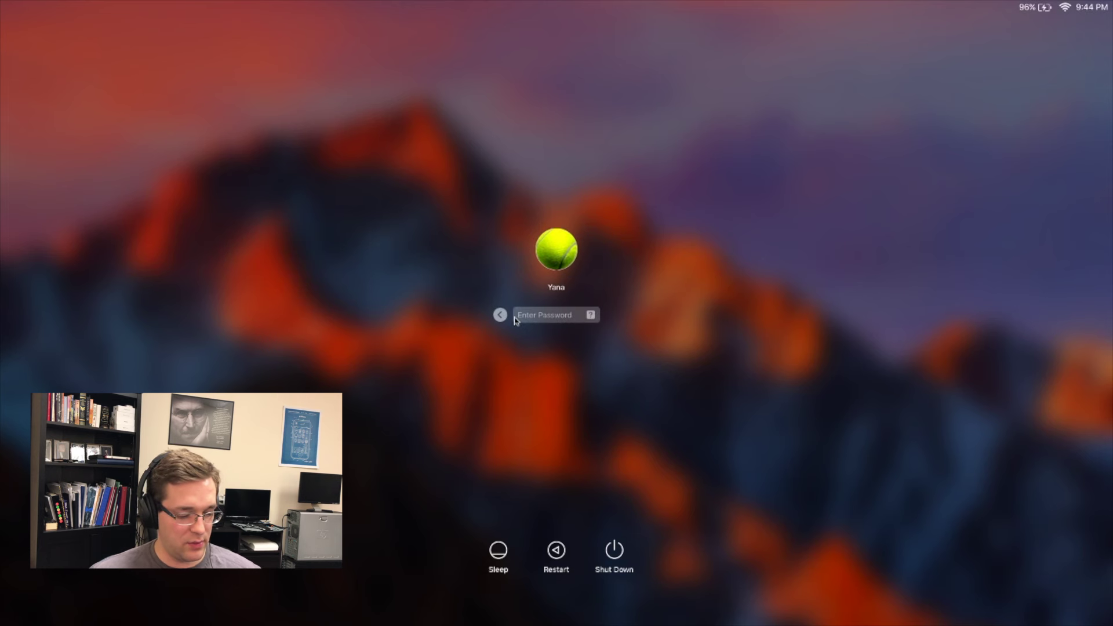
pyautogui.write('••')
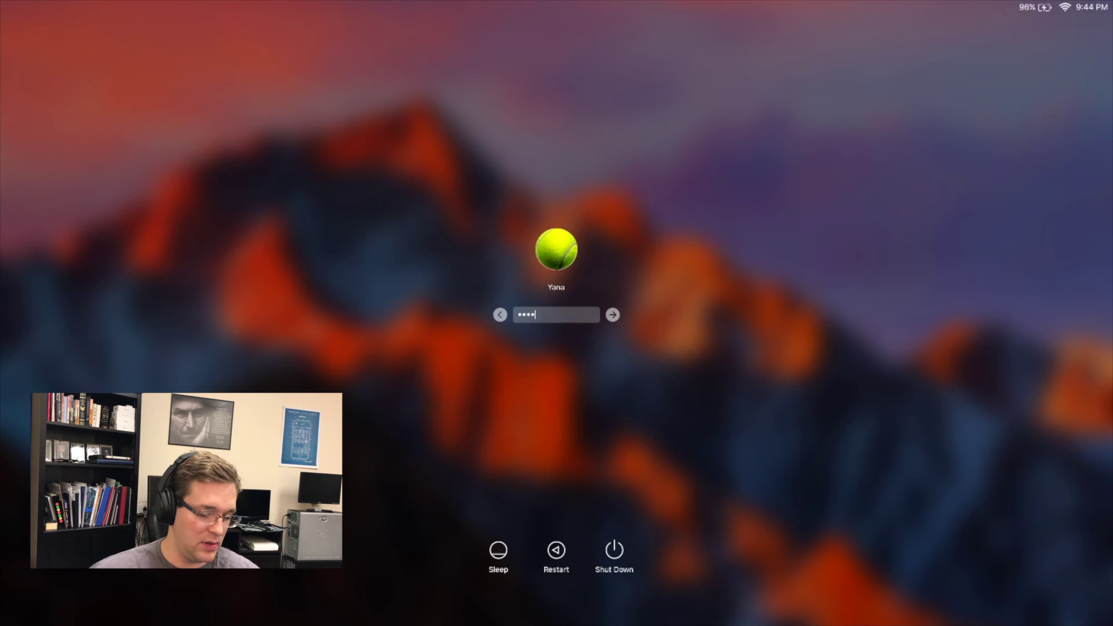
pyautogui.press('Return')
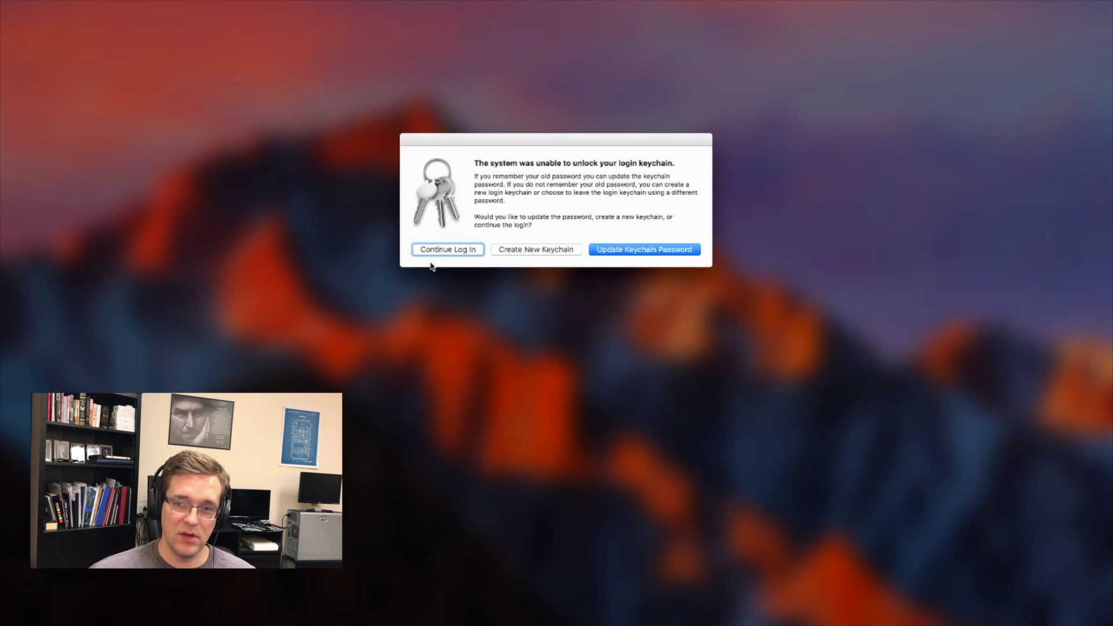
pyautogui.click(443, 251)
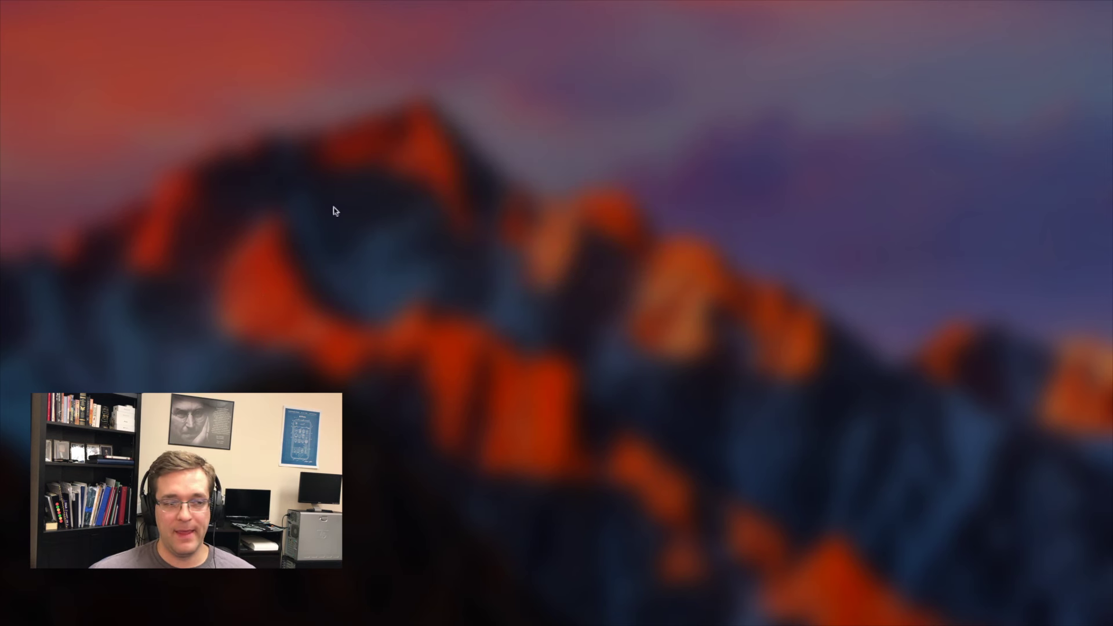
pyautogui.click(605, 225)
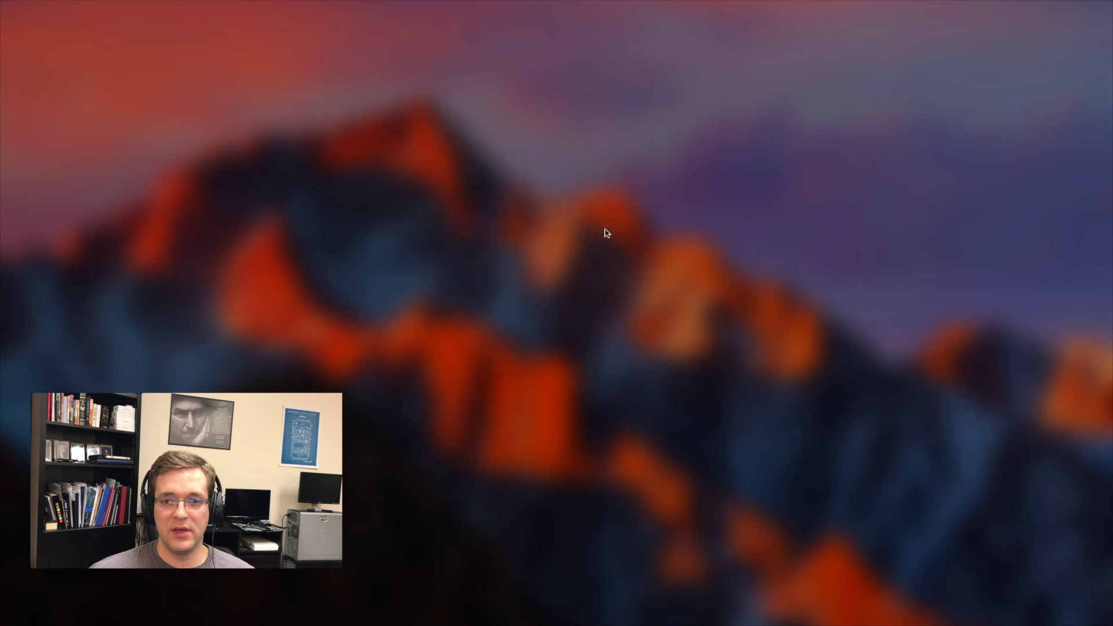
pyautogui.click(605, 225)
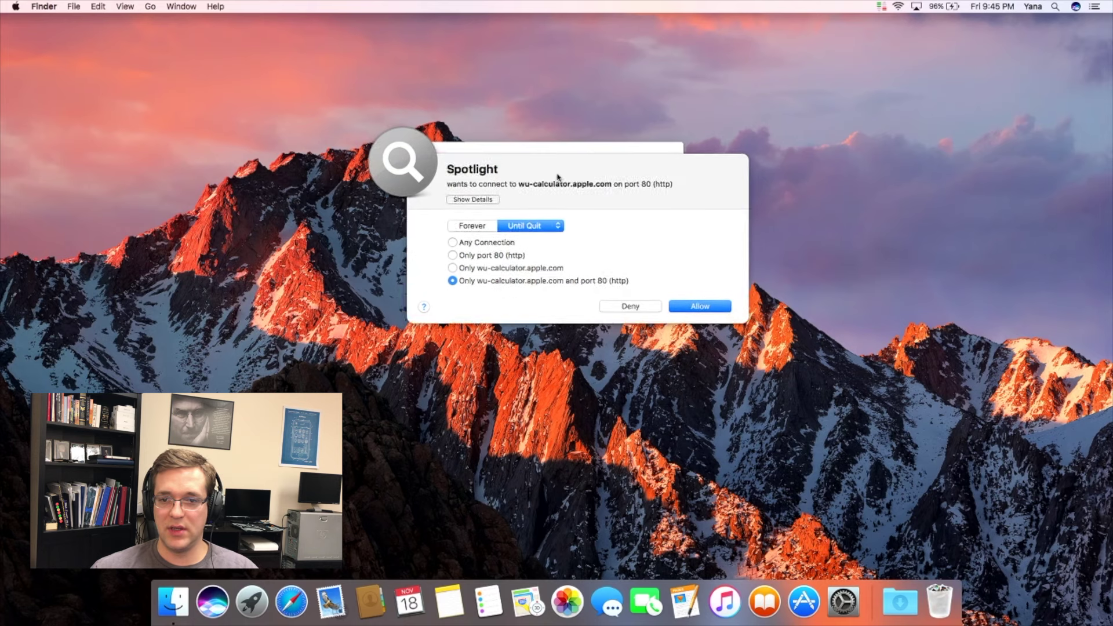
# Step: Move aside and allow Spotlight's network connection alert
pyautogui.moveTo(557, 177); pyautogui.dragTo(842, 93)
pyautogui.click(848, 100)
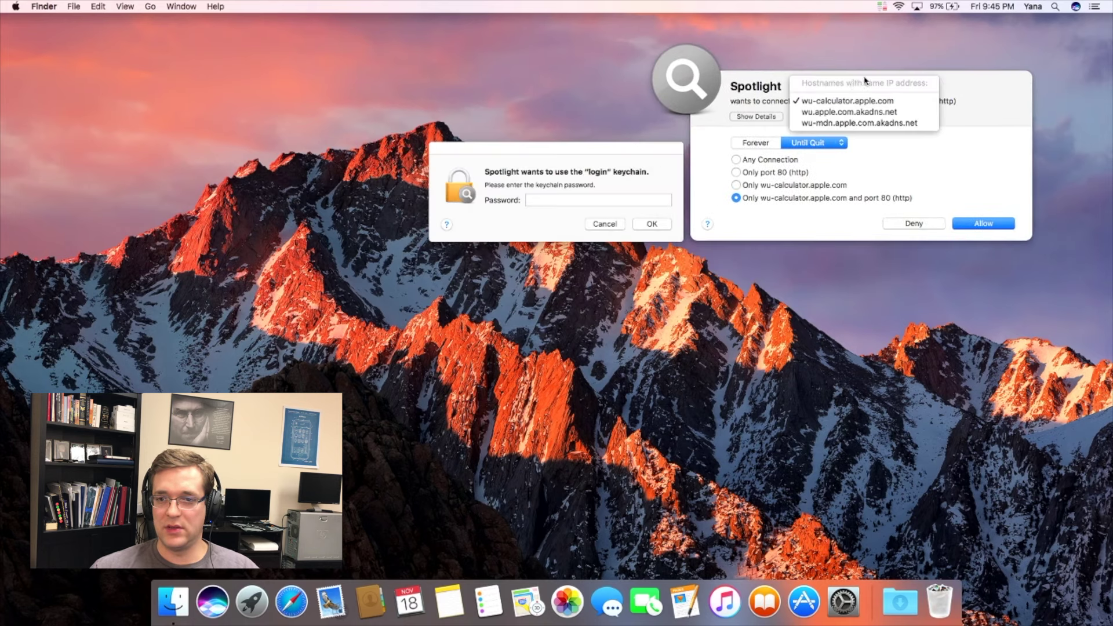
pyautogui.click(994, 228)
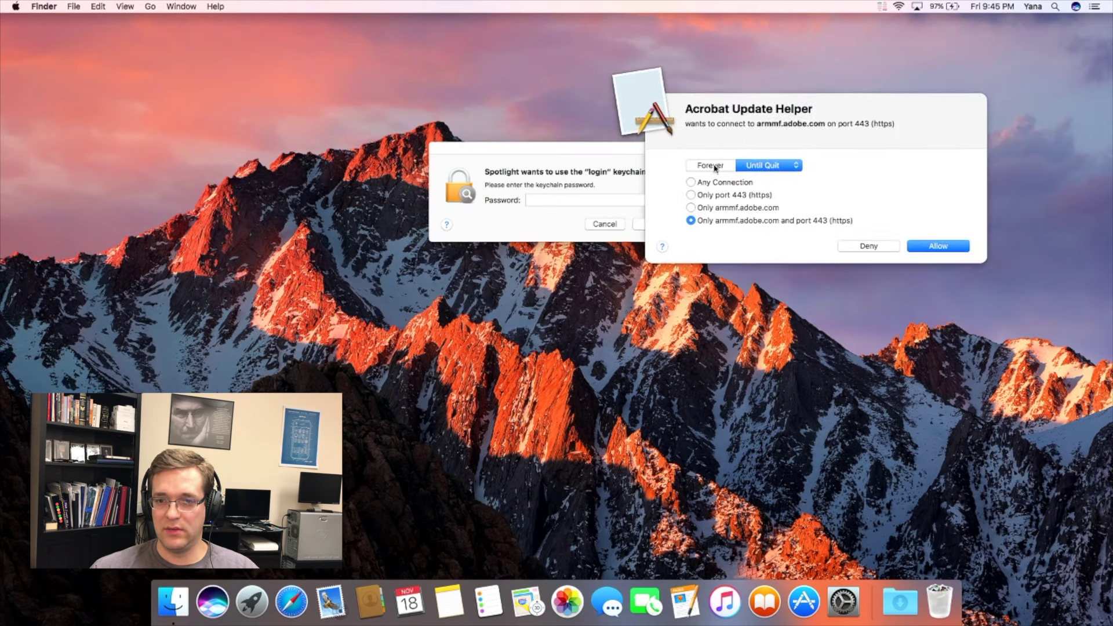
# Step: Allow Acrobat Update Helper any connection forever and cancel the keychain password request
pyautogui.click(716, 168)
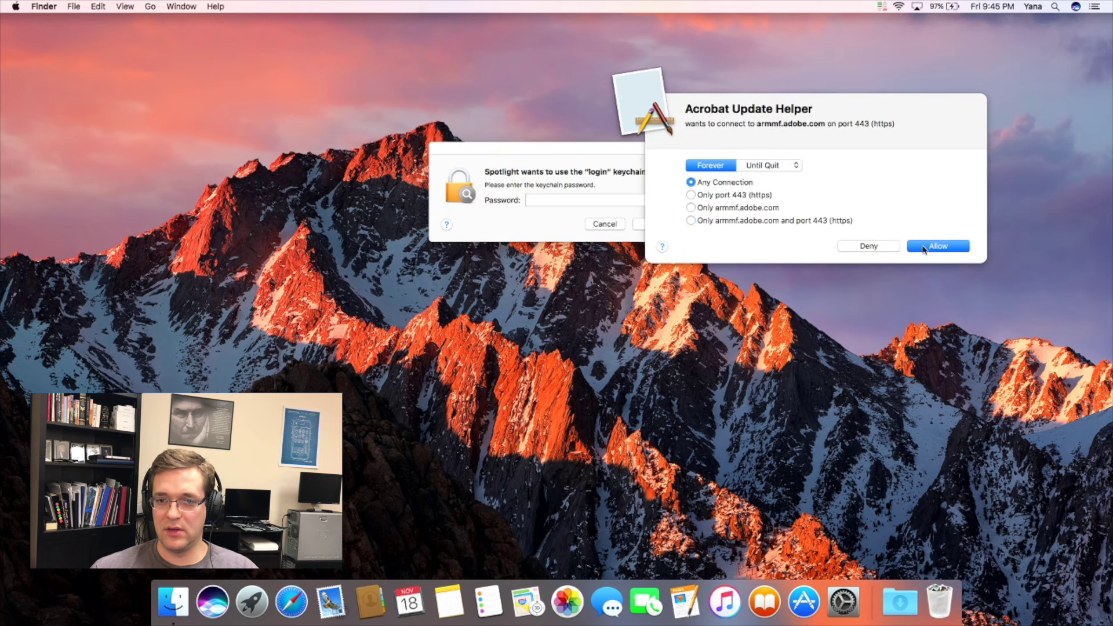
pyautogui.click(919, 247)
pyautogui.click(565, 161)
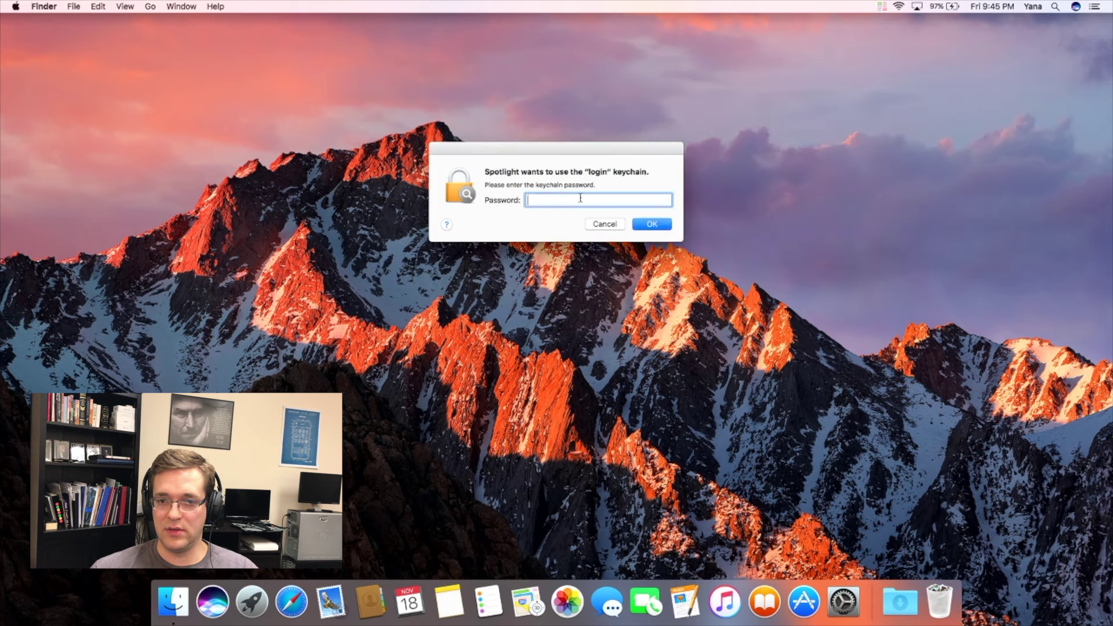
pyautogui.click(602, 224)
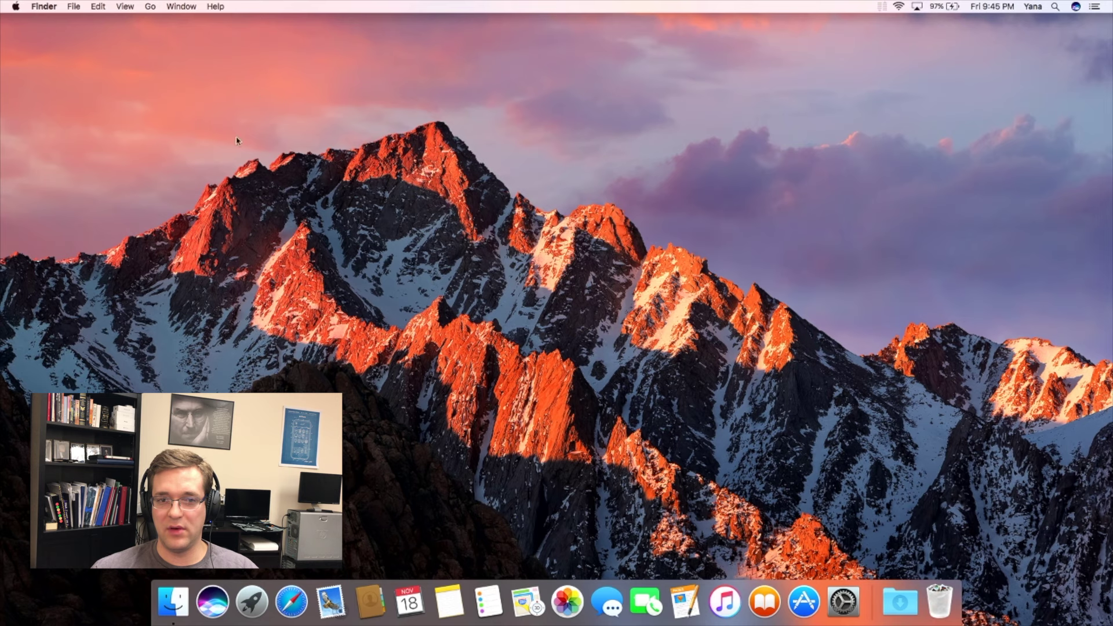
# Step: Use Option with Go > Library to open Yana's Library, then the Keychains folder
pyautogui.click(152, 7)
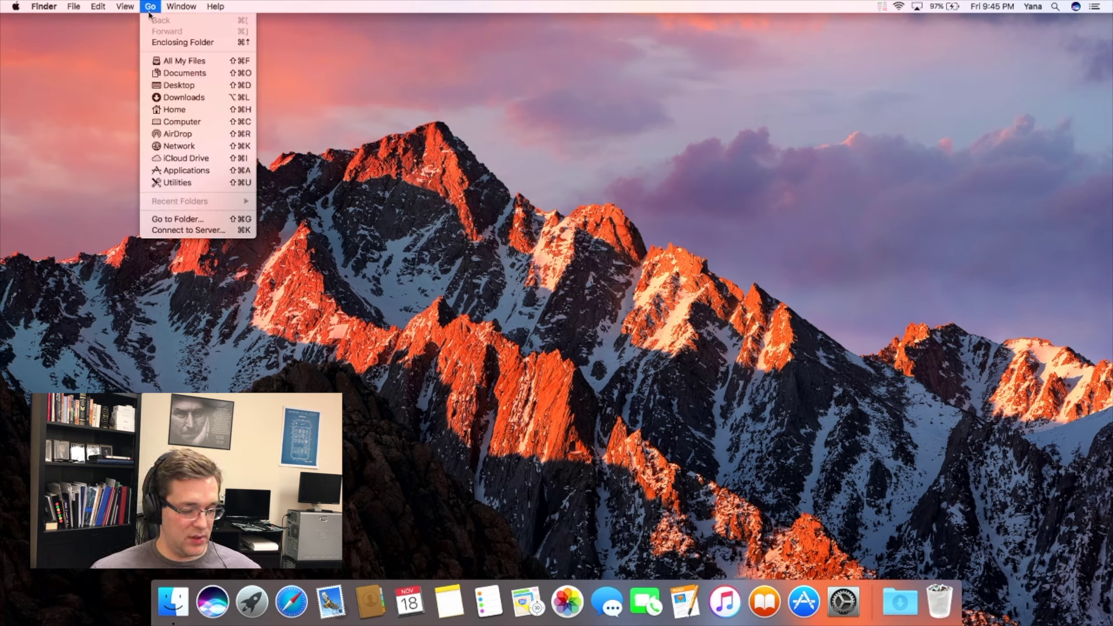
pyautogui.press('alt')
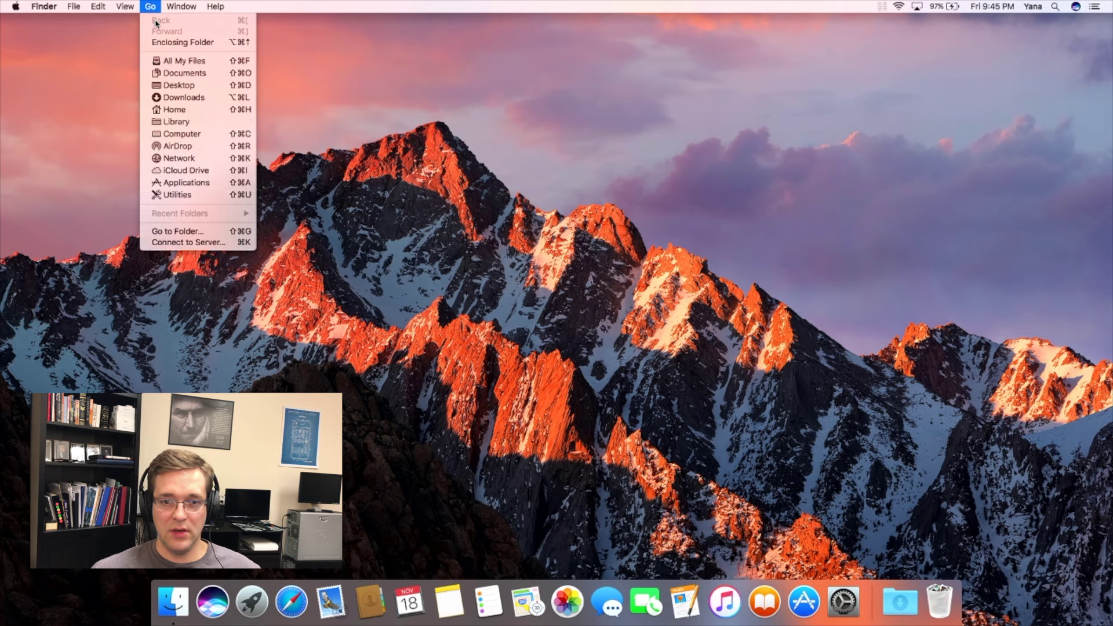
pyautogui.press('alt')
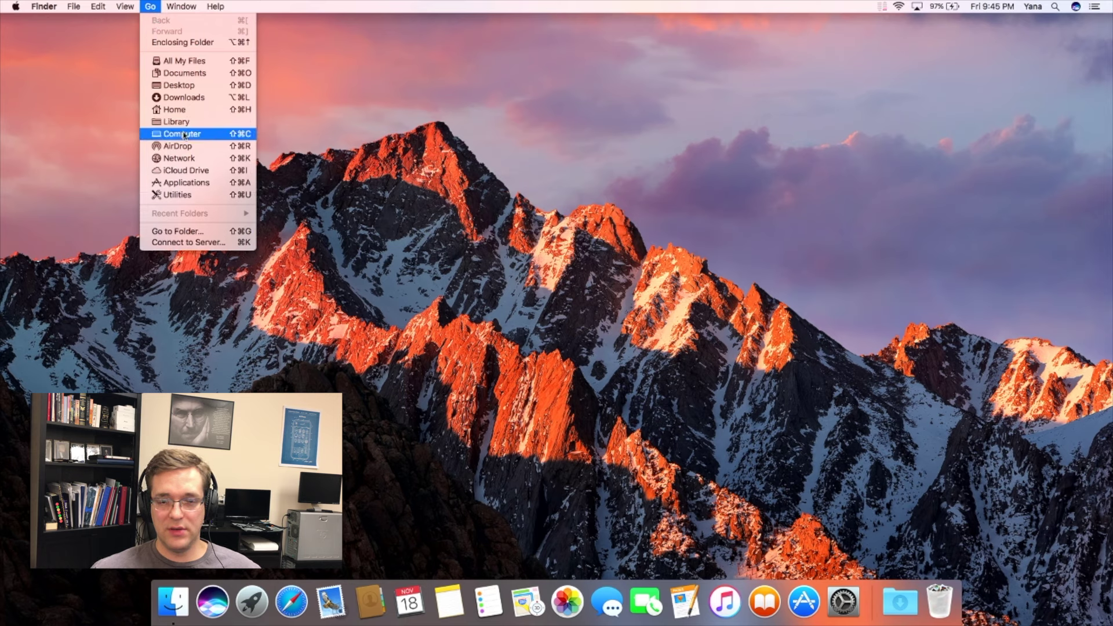
pyautogui.click(184, 122)
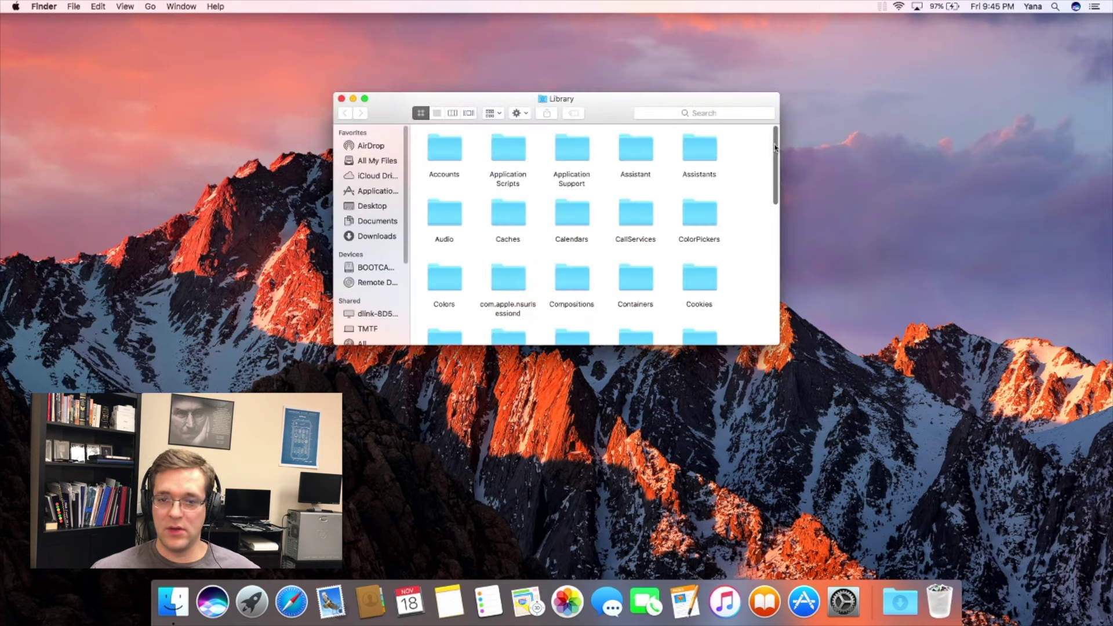
pyautogui.scroll(-3, 747, 243)
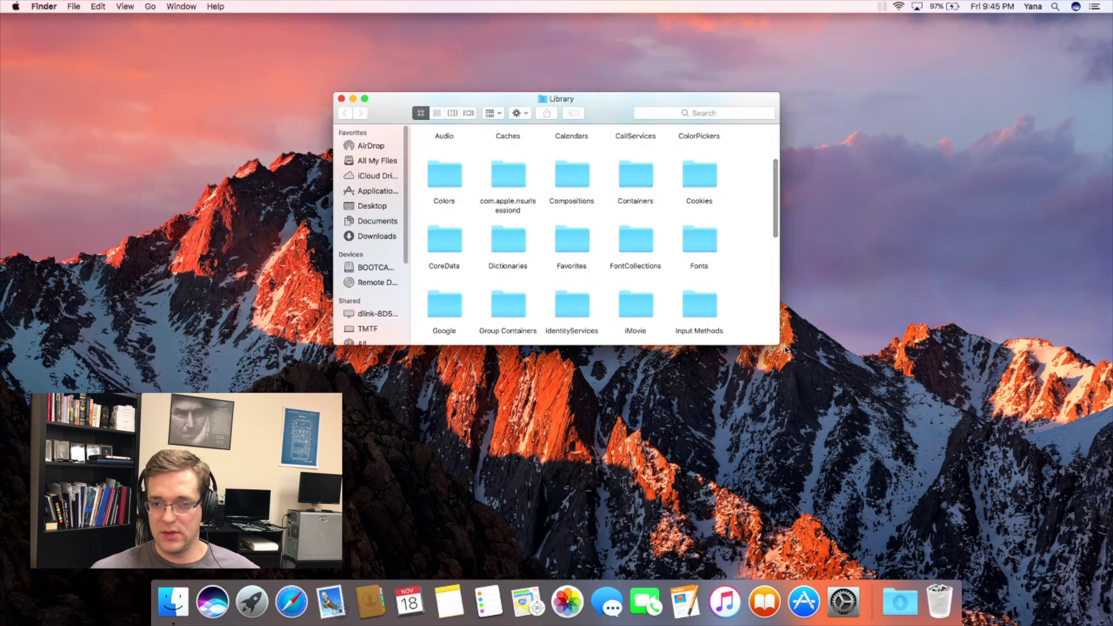
pyautogui.moveTo(778, 343); pyautogui.dragTo(776, 439)
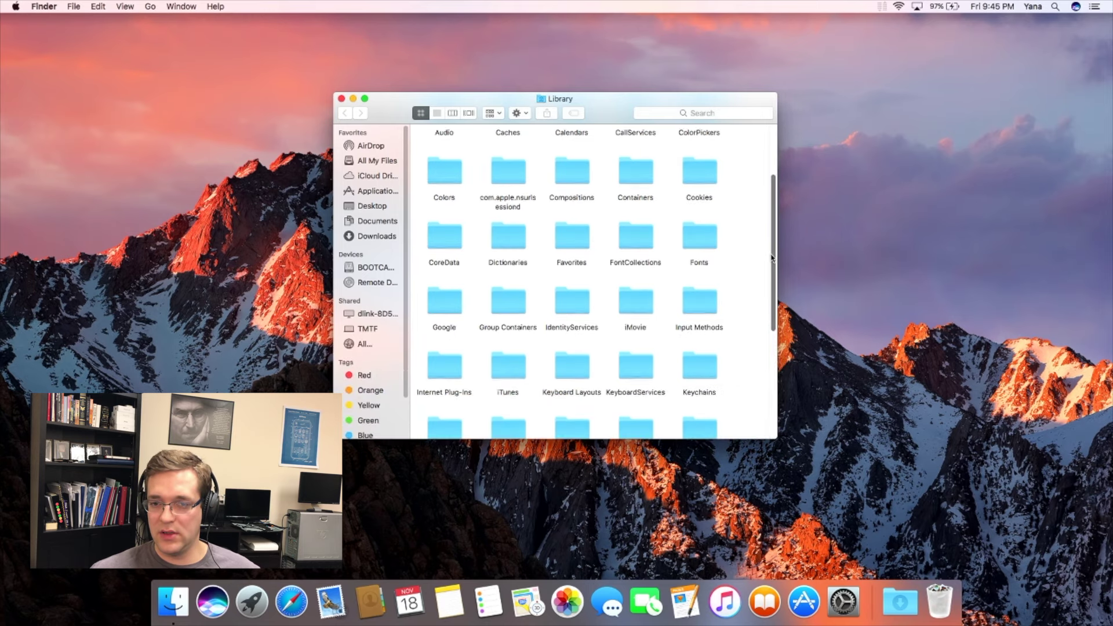
pyautogui.scroll(-2, 658, 346)
pyautogui.doubleClick(691, 320)
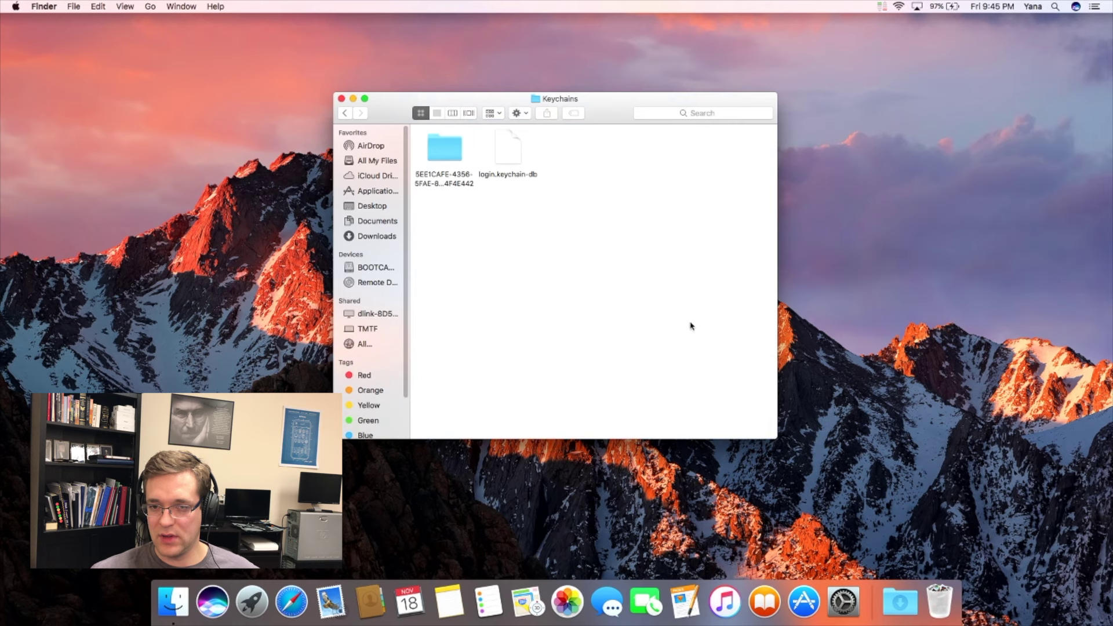
# Step: Select login.keychain-db and the long-named folder, trash them and empty the Trash
pyautogui.moveTo(684, 336); pyautogui.dragTo(447, 126)
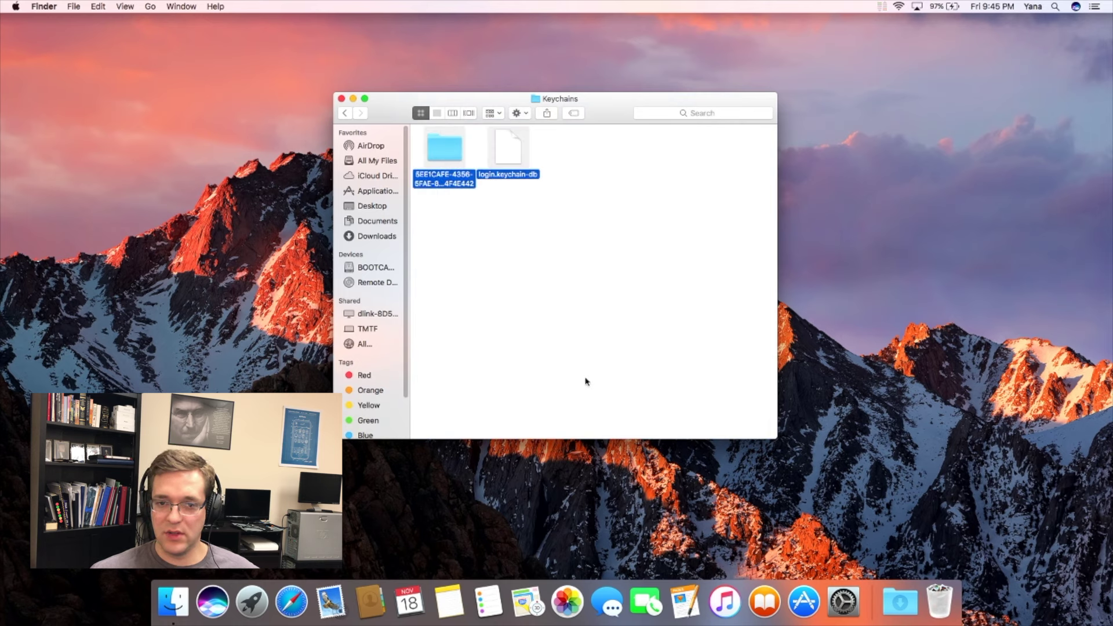
pyautogui.rightClick(440, 149)
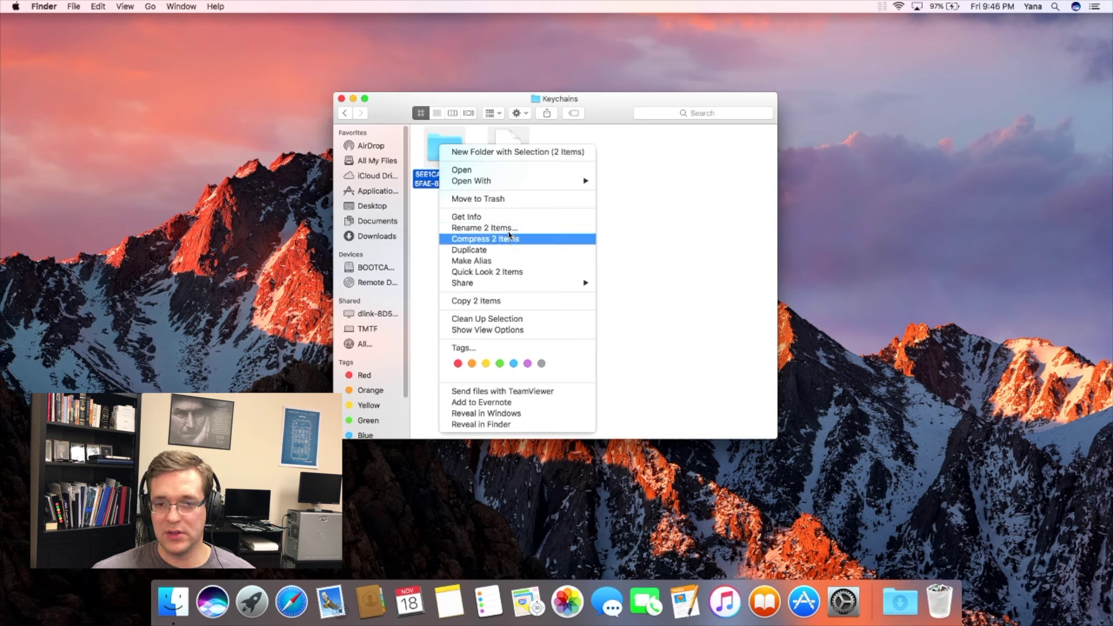
pyautogui.click(513, 199)
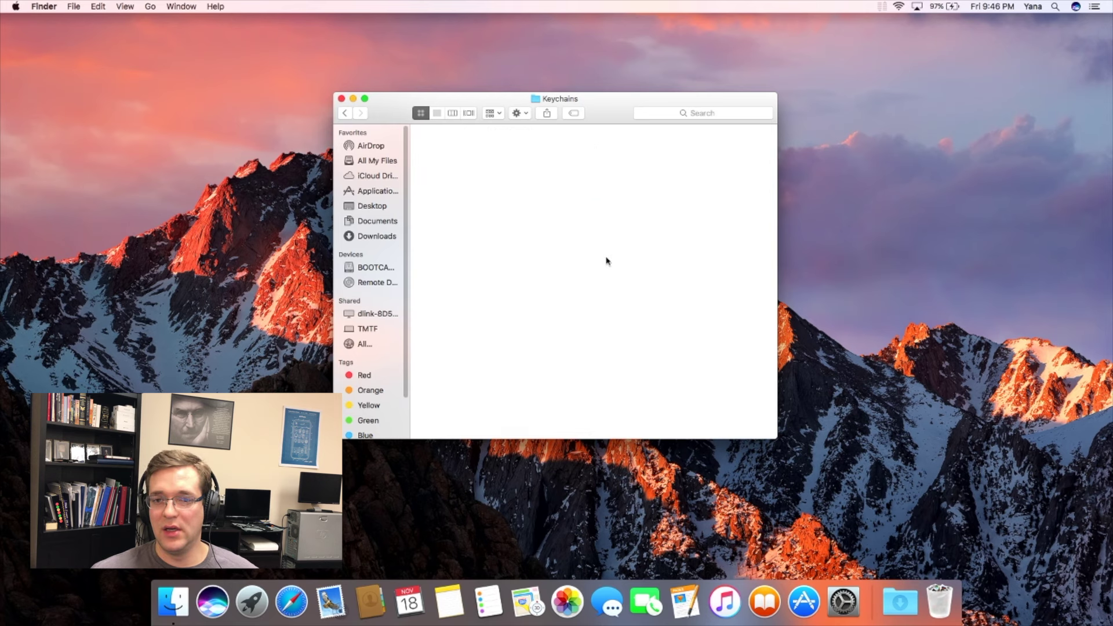
pyautogui.rightClick(947, 601)
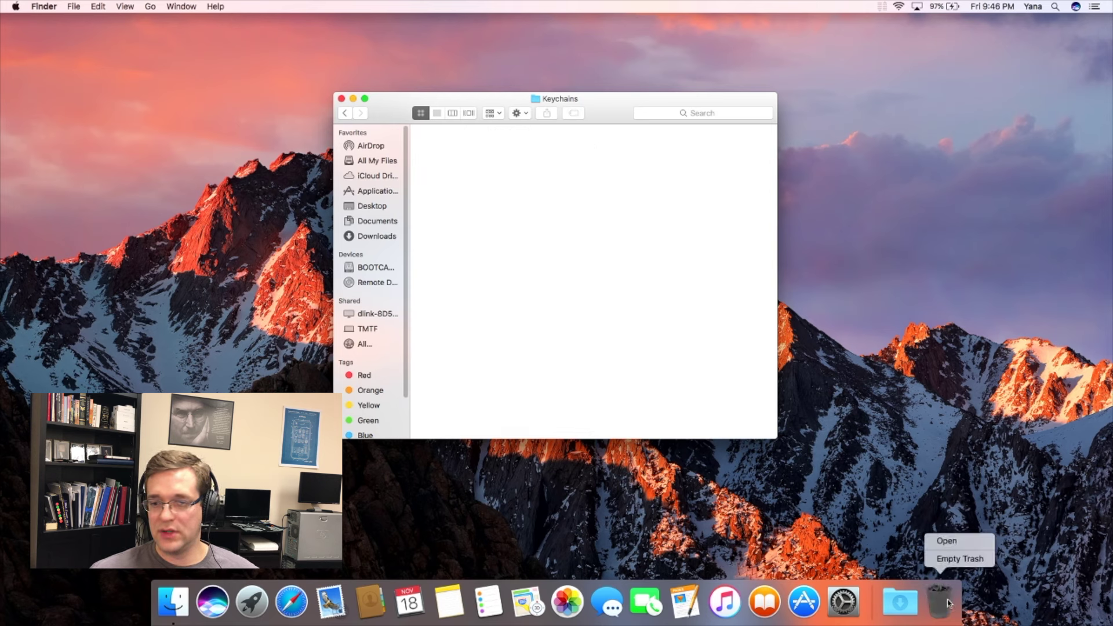
pyautogui.click(950, 558)
pyautogui.click(660, 209)
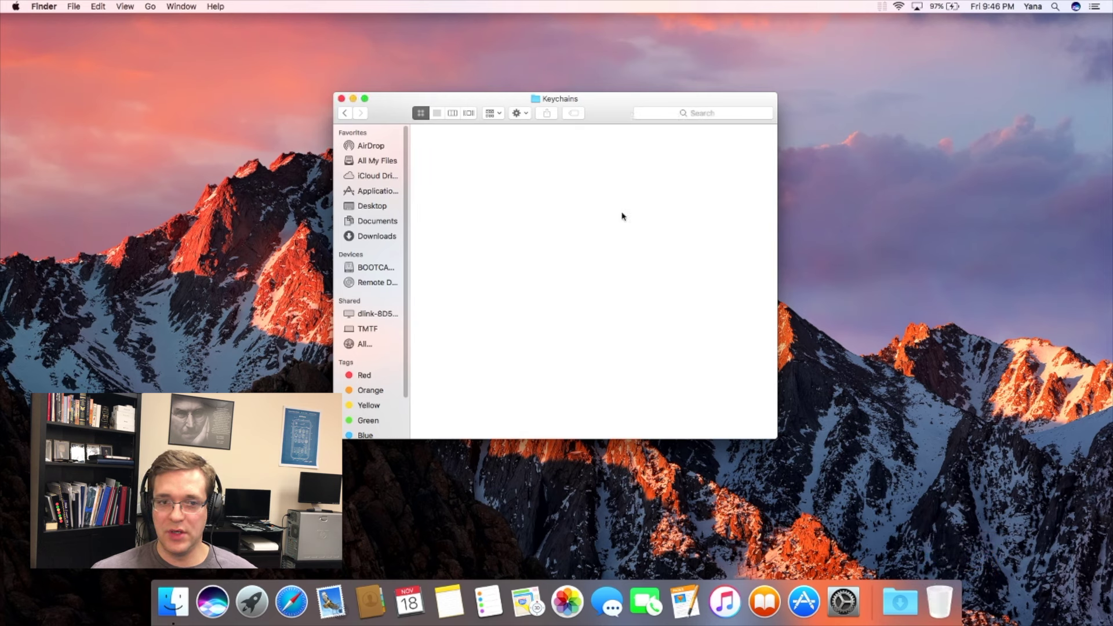
# Step: Restart the Mac from the Apple menu
pyautogui.click(15, 6)
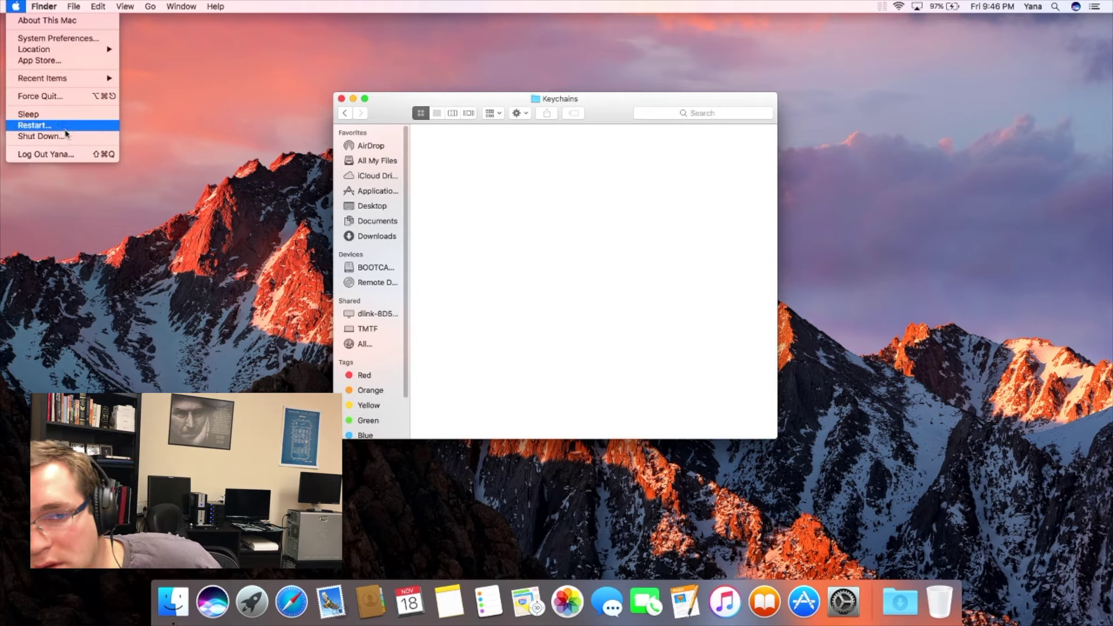
pyautogui.click(34, 125)
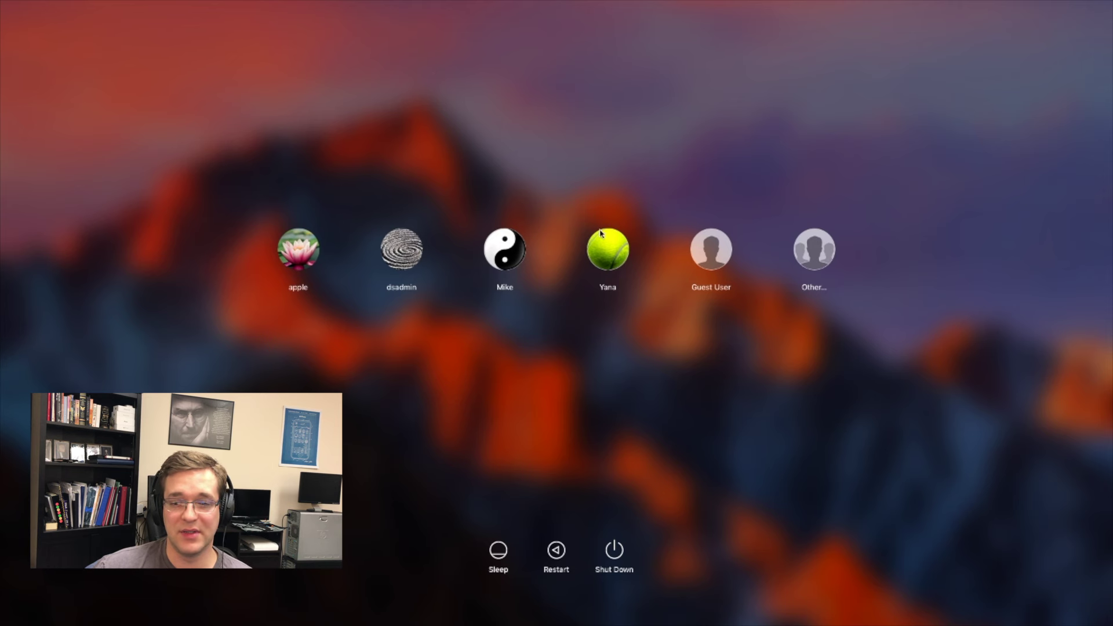
# Step: Log back in as Yana with the new password after the restart
pyautogui.click(618, 261)
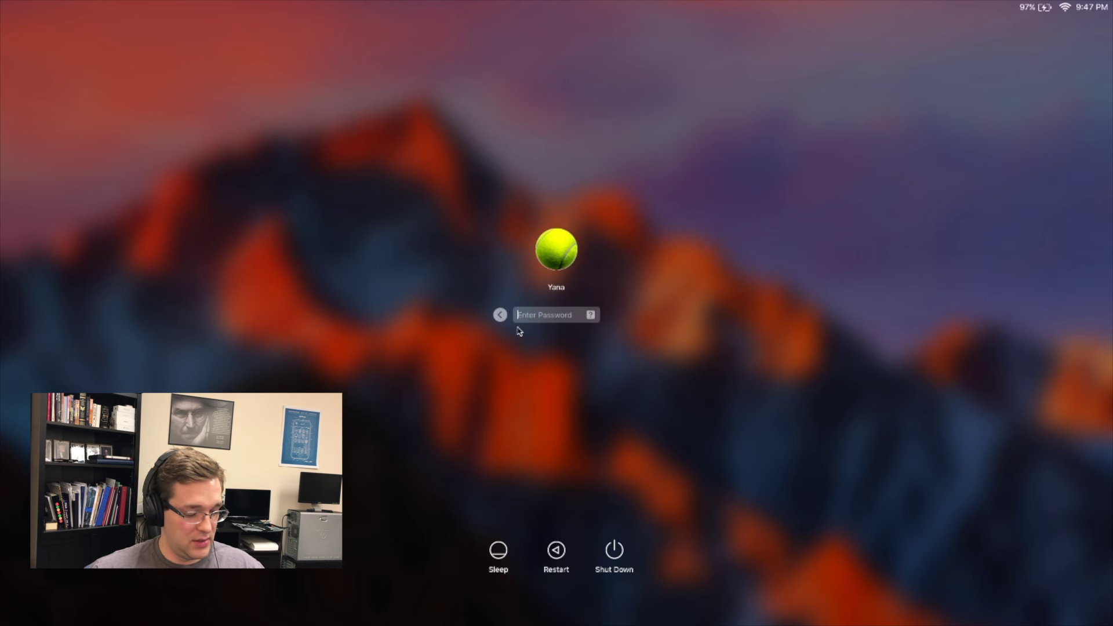
pyautogui.write('p')
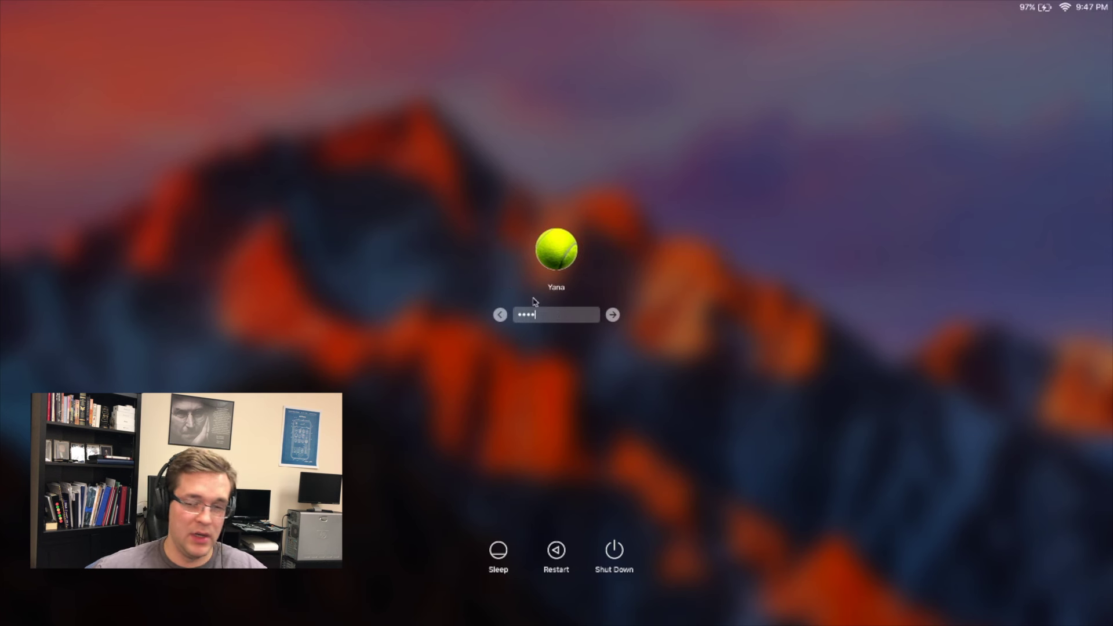
pyautogui.write('ssword')
pyautogui.press('Return')
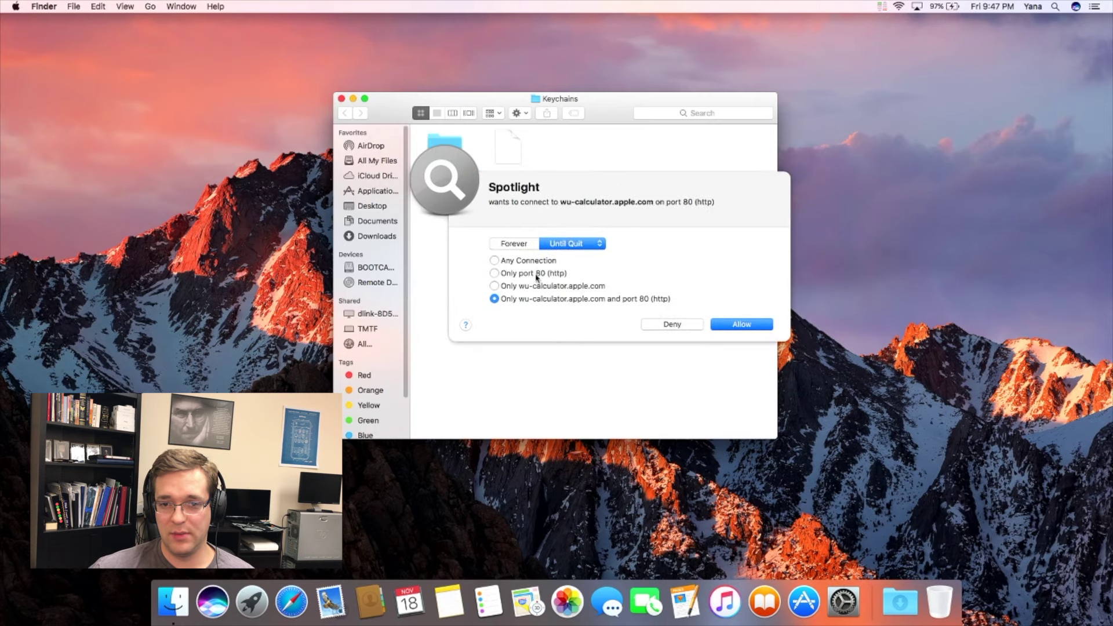
# Step: Allow Spotlight and passd any connection forever in the firewall alerts
pyautogui.click(526, 260)
pyautogui.click(518, 247)
pyautogui.click(736, 325)
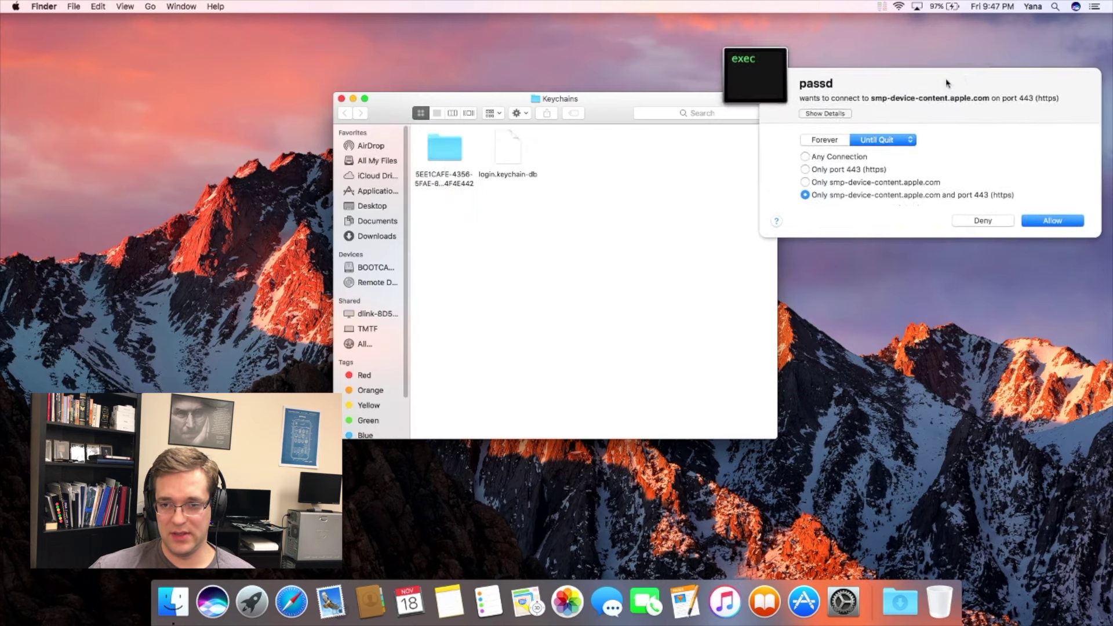
pyautogui.click(823, 177)
pyautogui.click(824, 156)
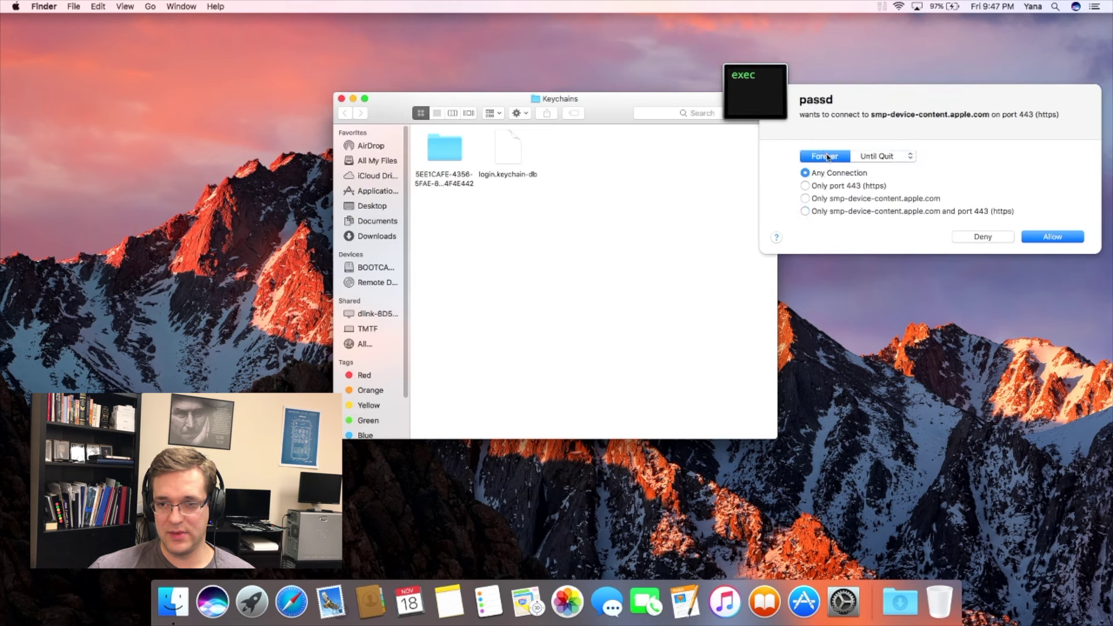
pyautogui.click(1042, 236)
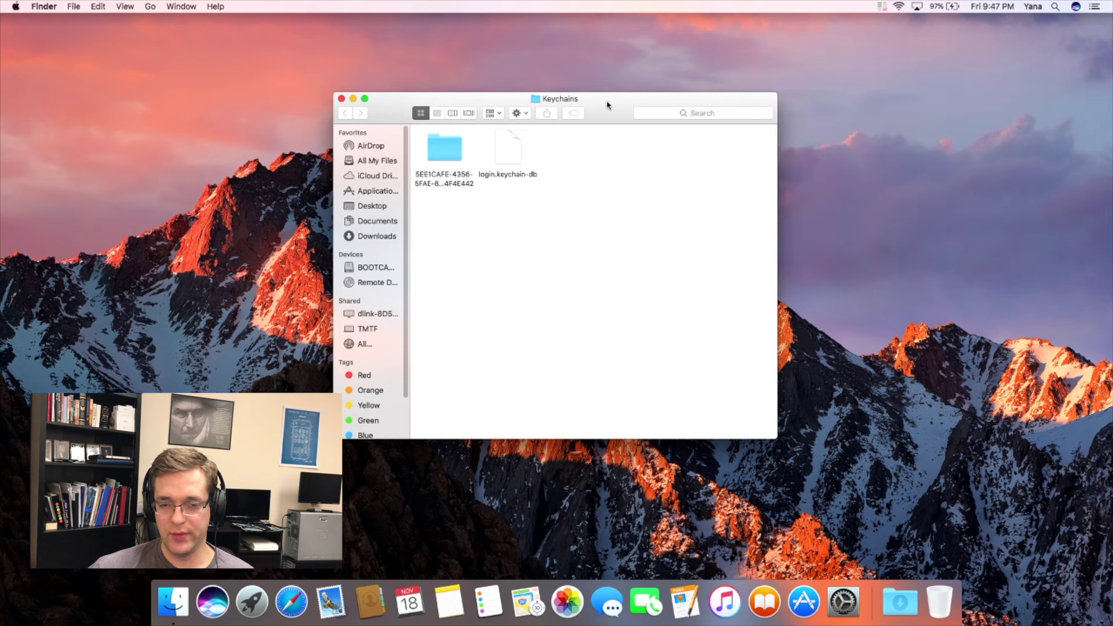
# Step: Reposition the Keychains window showing the fresh login.keychain-db
pyautogui.moveTo(609, 103); pyautogui.dragTo(506, 105)
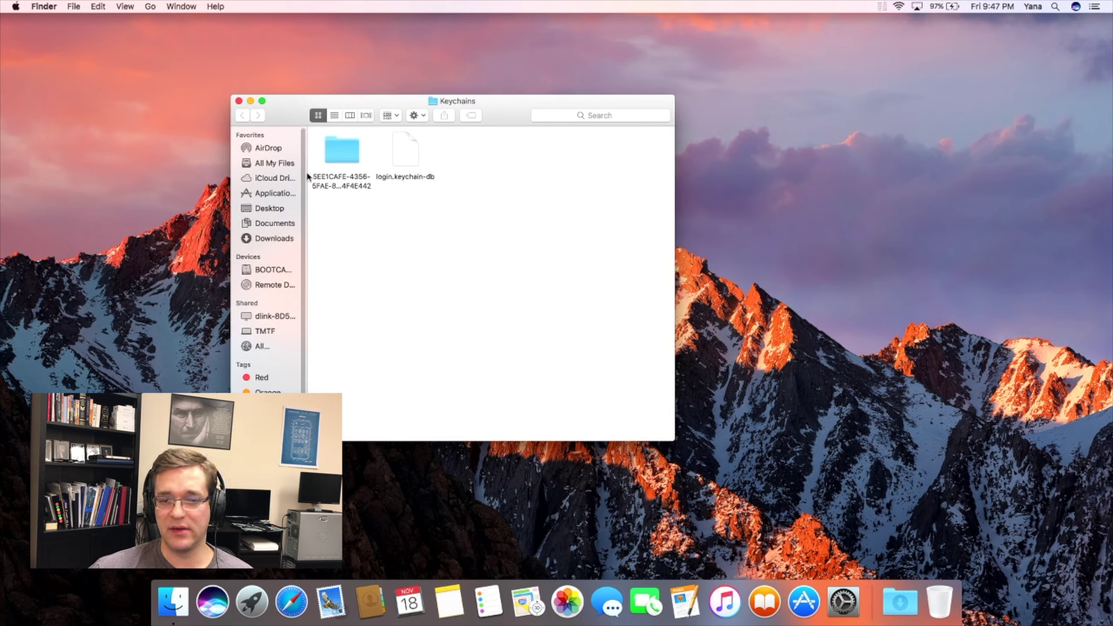
pyautogui.moveTo(281, 123); pyautogui.dragTo(268, 132)
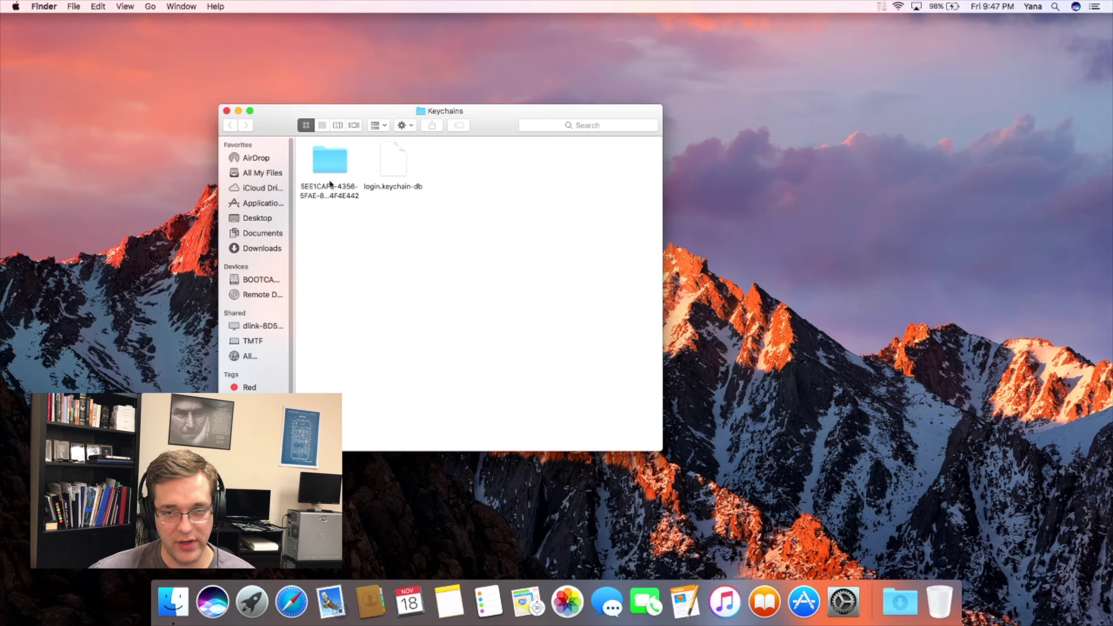
pyautogui.click(226, 112)
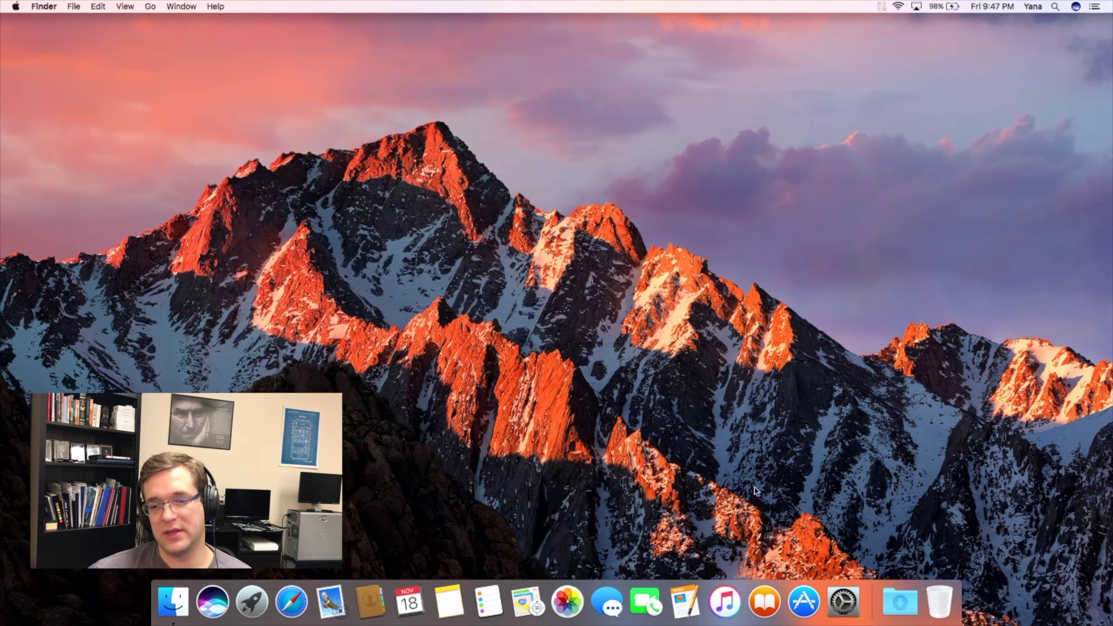